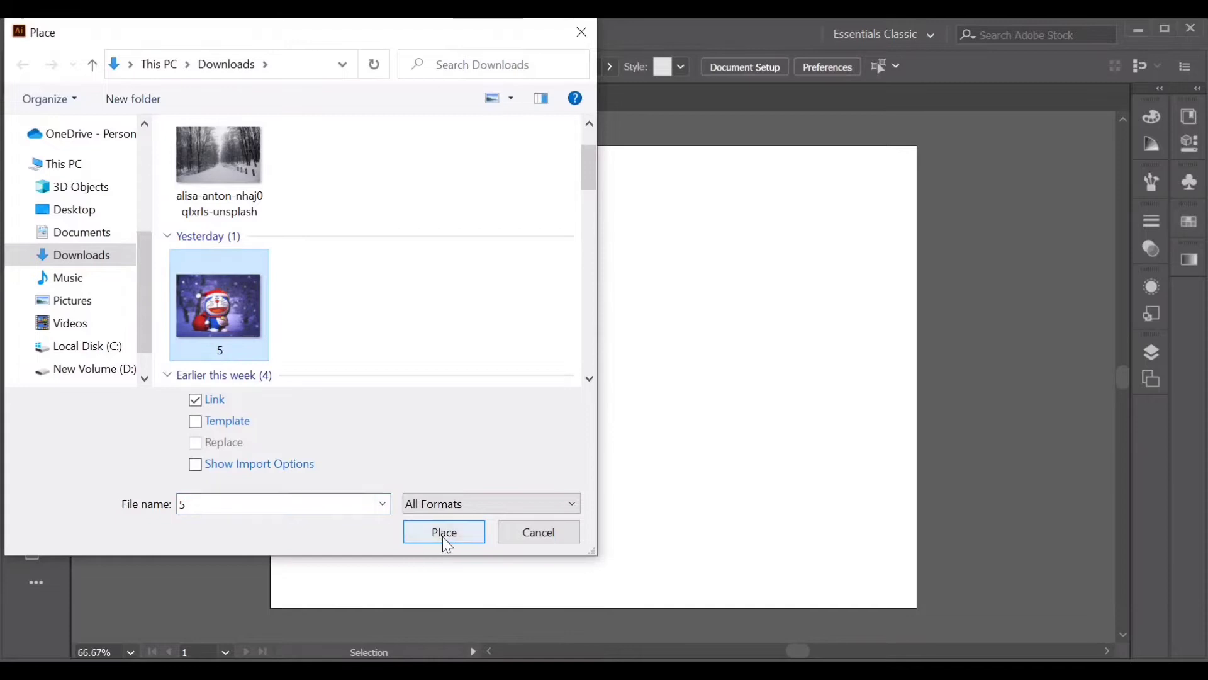
# Place image 5 as a linked file on the artboard and centre it horizontally and vertically.
pyautogui.click(443, 536)
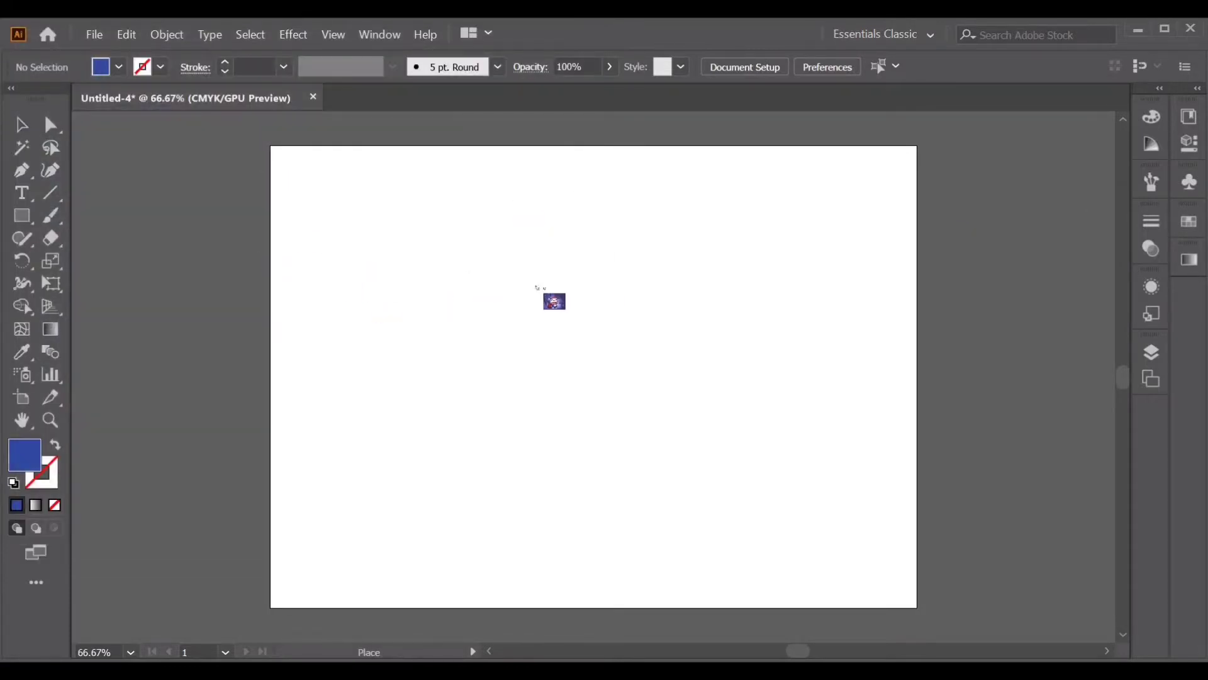
pyautogui.moveTo(272, 195); pyautogui.dragTo(1085, 581)
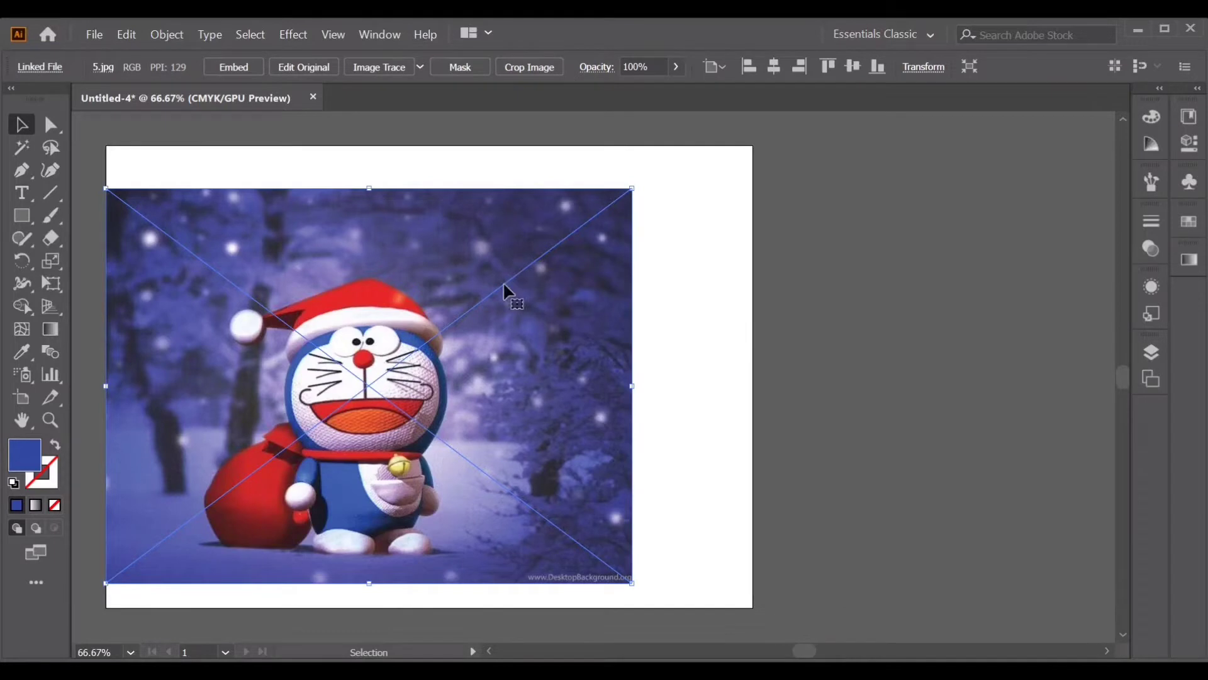
pyautogui.click(775, 73)
pyautogui.click(858, 71)
pyautogui.click(895, 345)
pyautogui.hotkey('ctrl', '0')
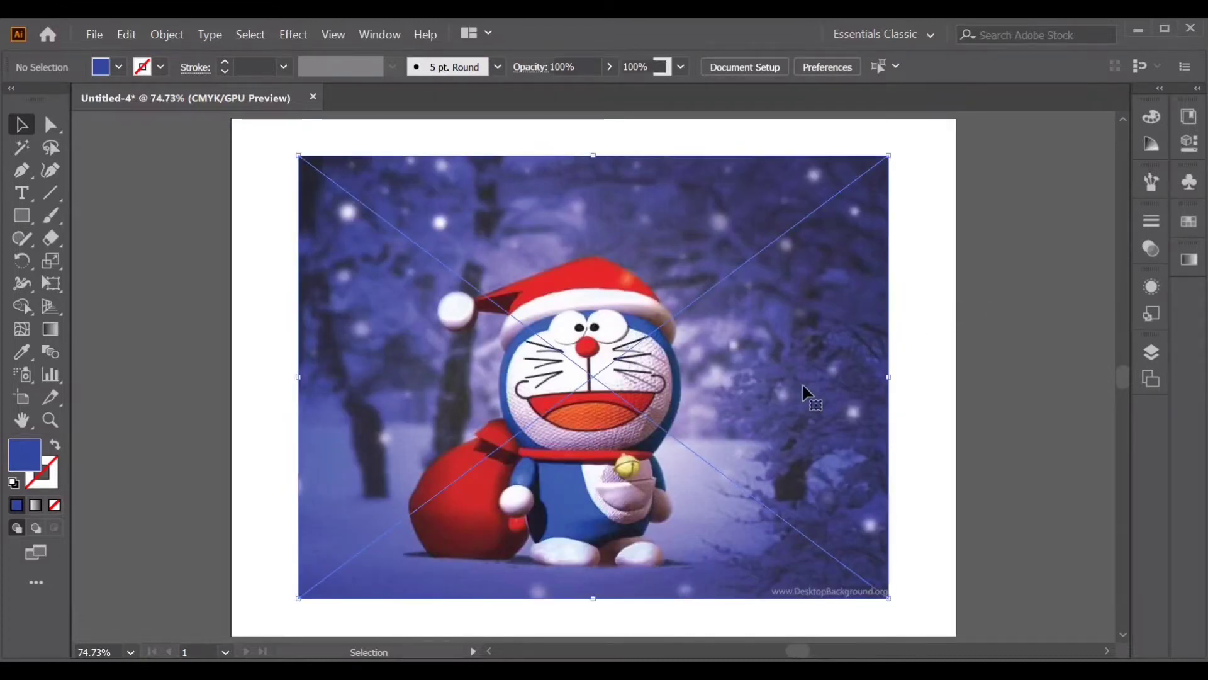
# Embed the Doraemon image in the document and scale it up slightly around its centre.
pyautogui.click(485, 250)
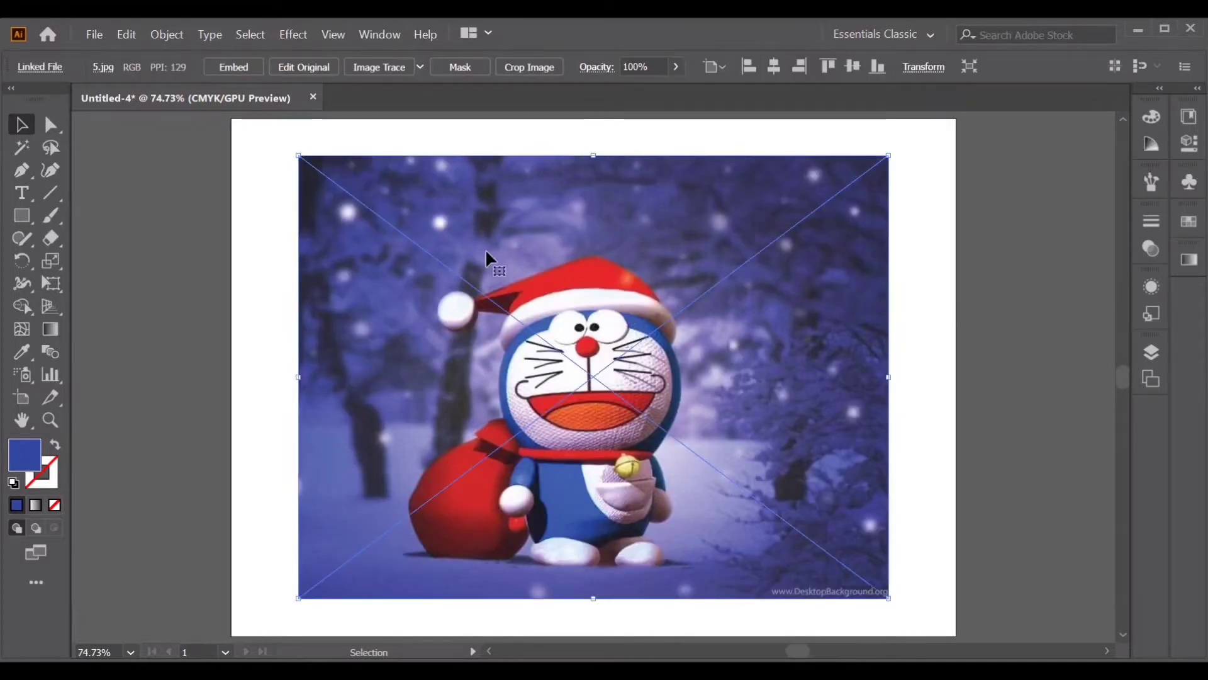
pyautogui.click(234, 66)
pyautogui.moveTo(889, 598); pyautogui.dragTo(917, 615)
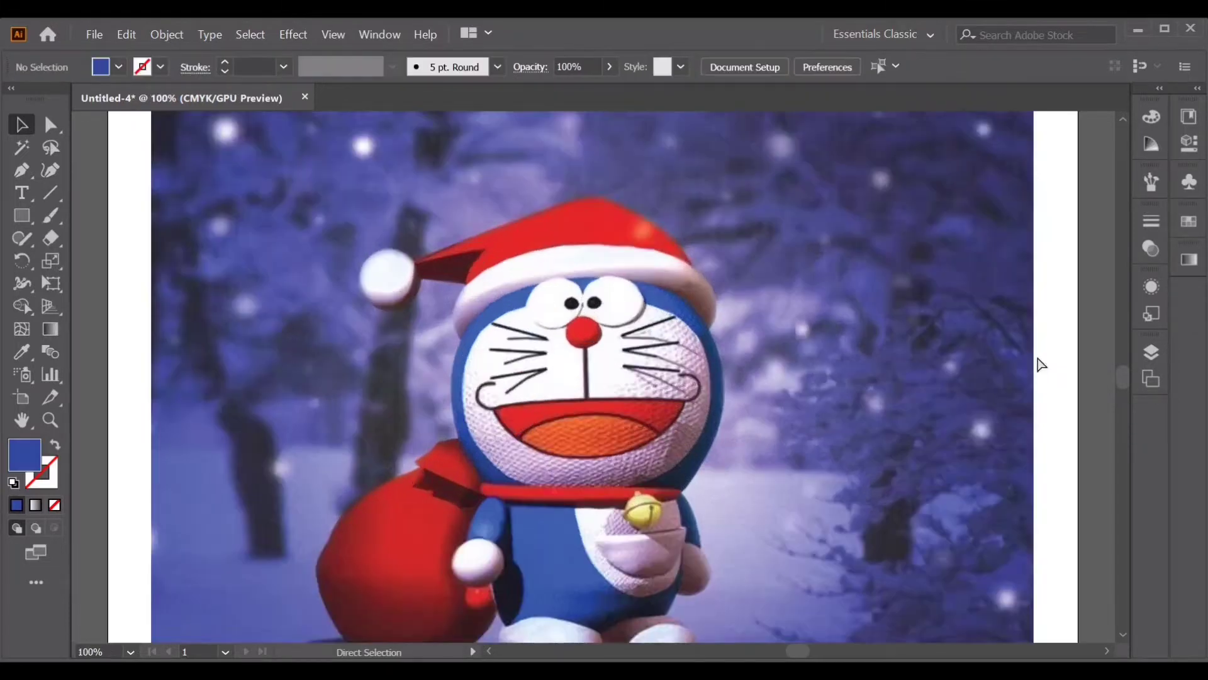
# Start a Pen tool path at the pompom and trace the hat's upper edge over its rounded peak.
pyautogui.hotkey('ctrl', '=')
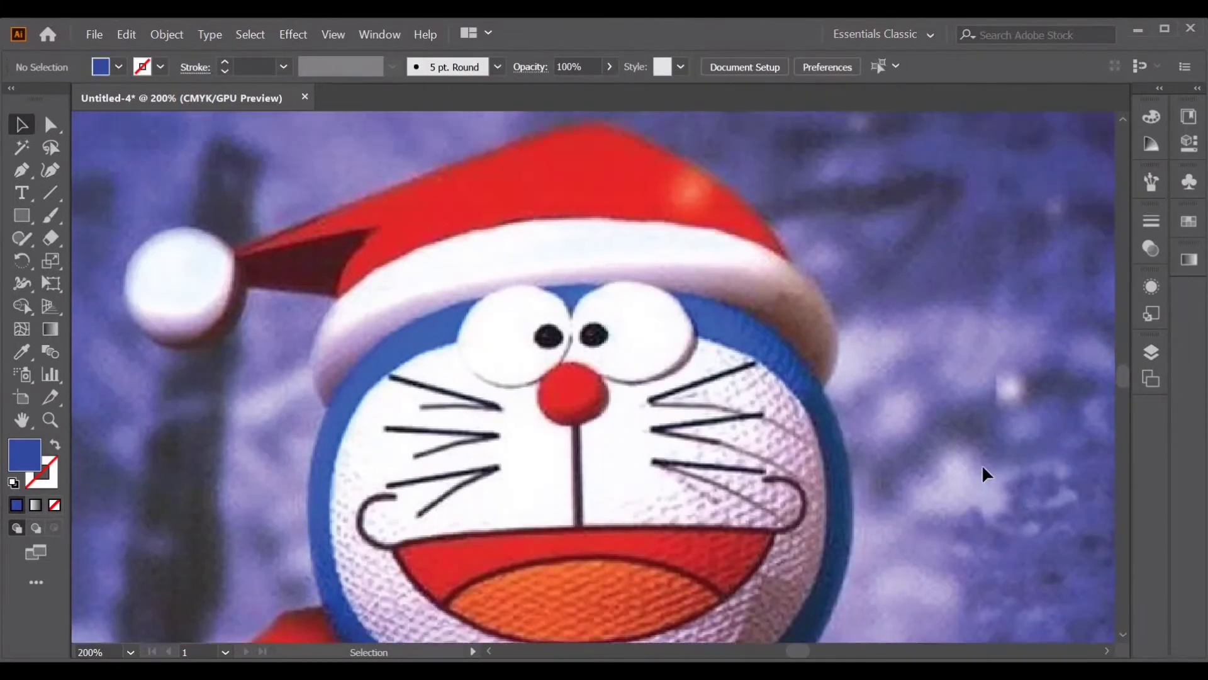
pyautogui.scroll(2, 972, 459)
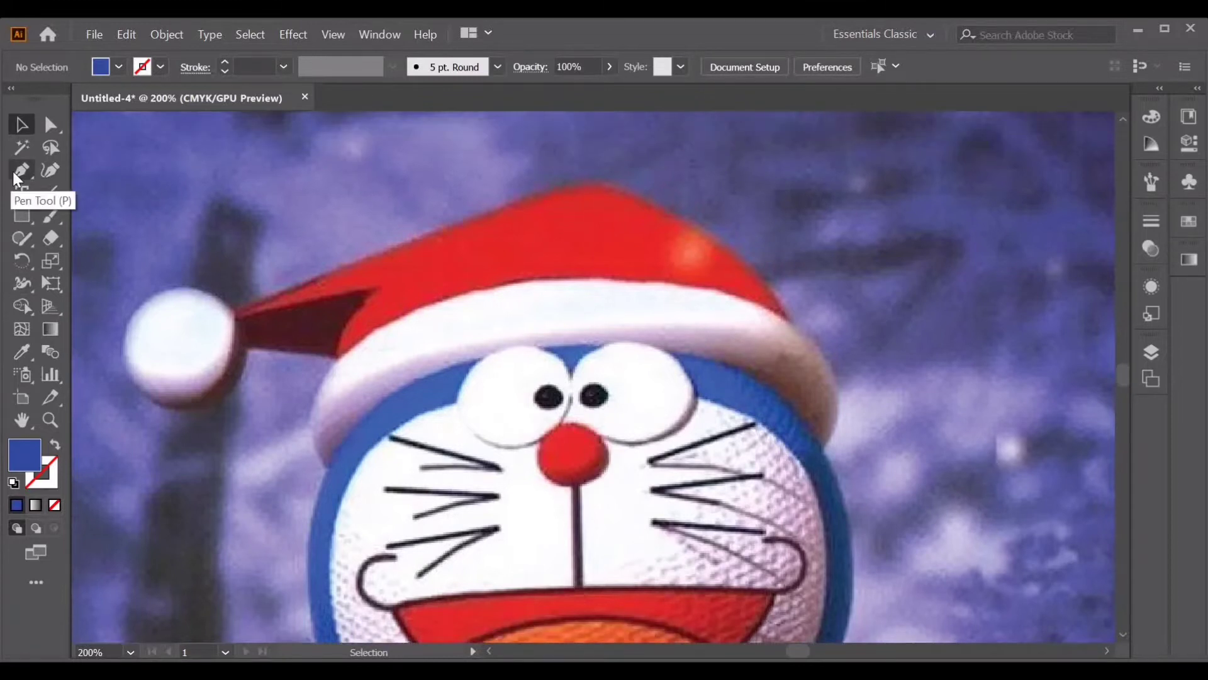
pyautogui.moveTo(13, 171); pyautogui.dragTo(88, 170)
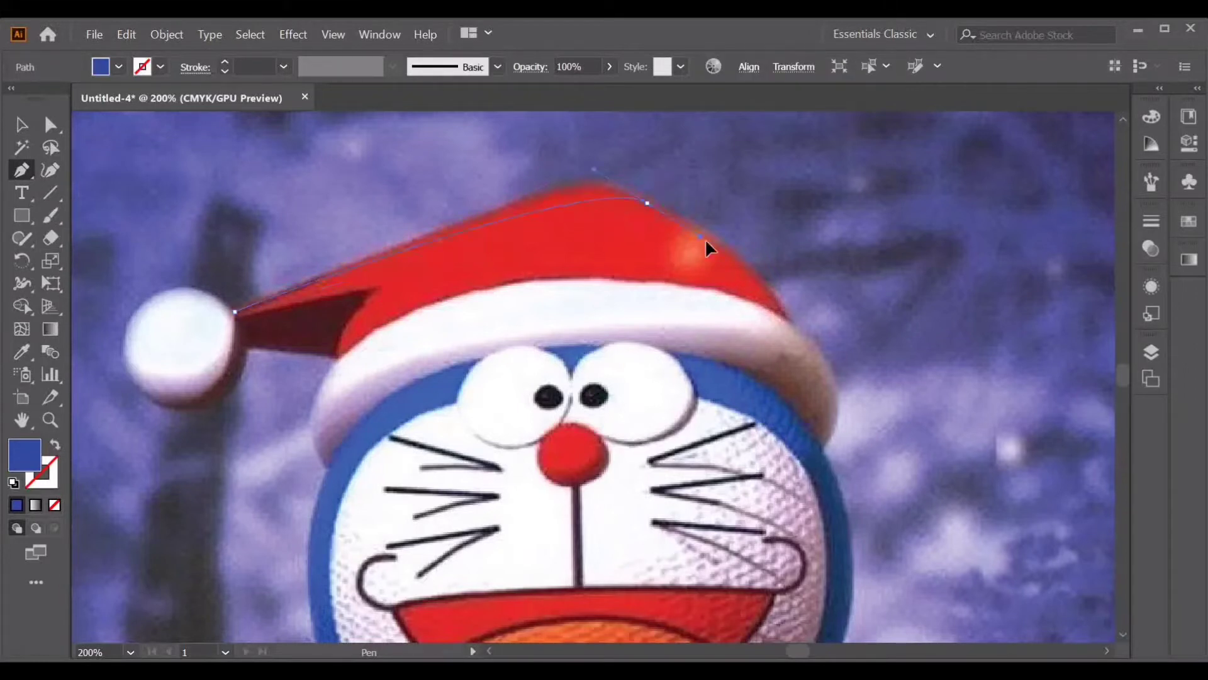
pyautogui.moveTo(731, 259)
pyautogui.mouseDown()
pyautogui.moveTo(695, 262)
pyautogui.moveTo(737, 273)
pyautogui.mouseUp()
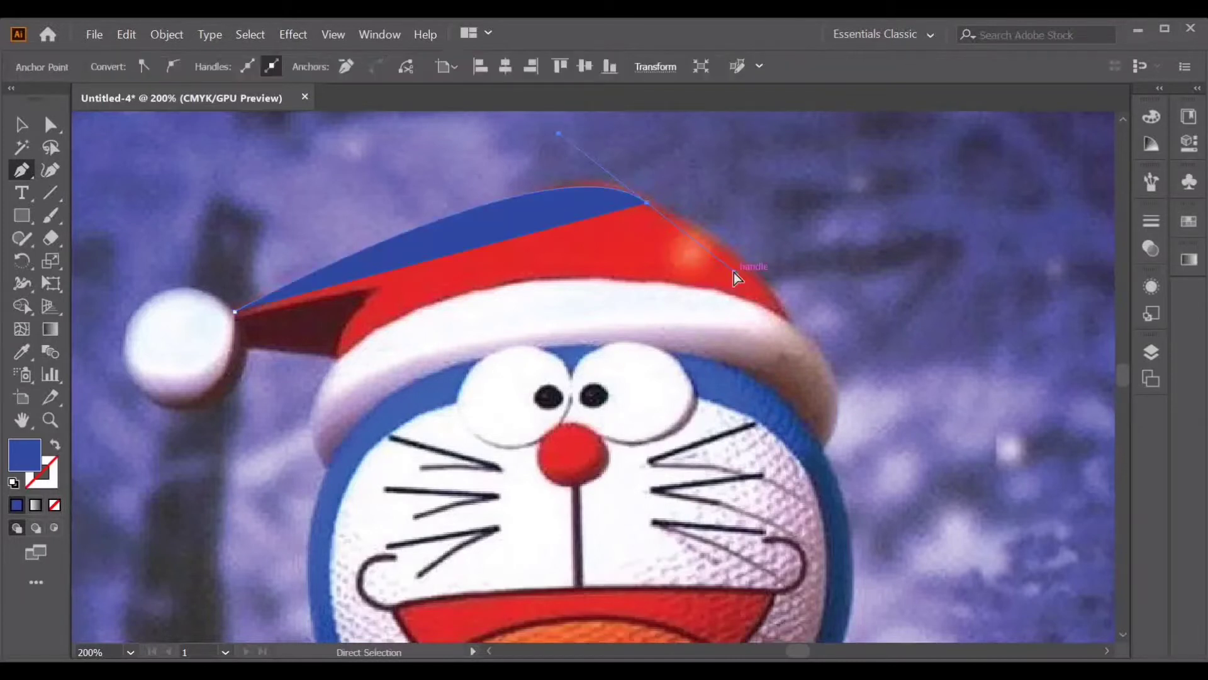
pyautogui.hotkey('ctrl', 'z')
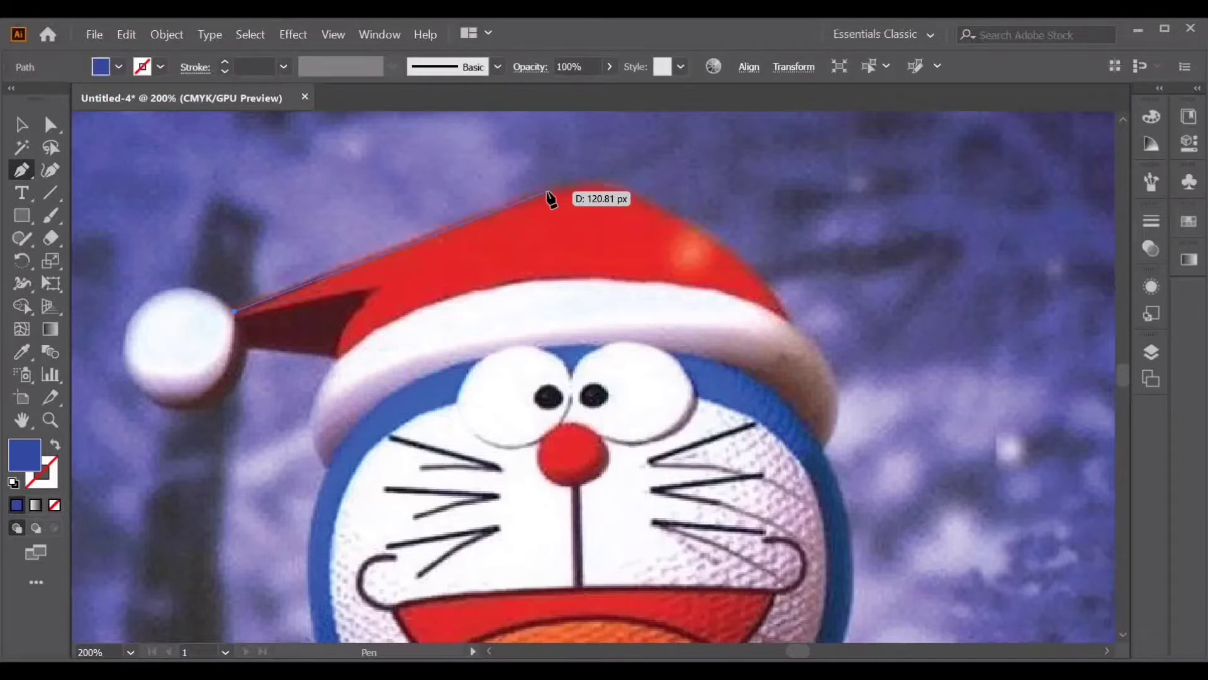
pyautogui.moveTo(540, 191); pyautogui.dragTo(677, 213)
pyautogui.click(632, 191)
pyautogui.moveTo(97, 486); pyautogui.dragTo(71, 455)
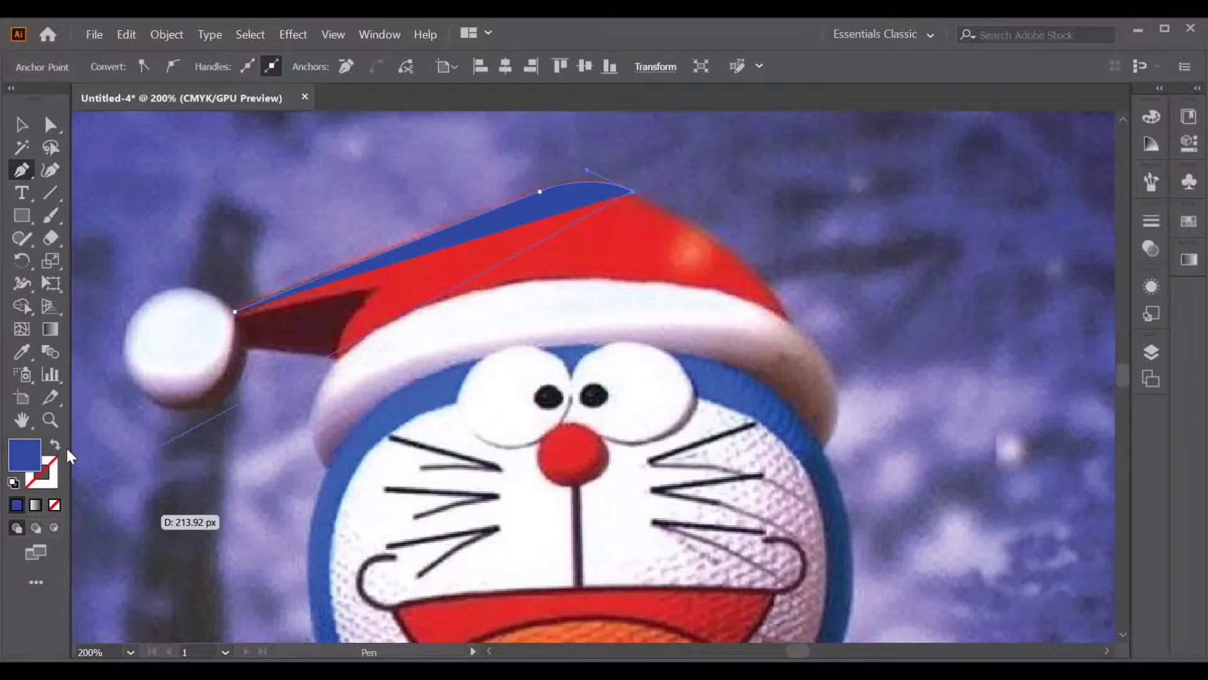
# Give the path no fill and a black stroke, and extend it down the hat's right edge to the brim.
pyautogui.click(13, 483)
pyautogui.click(55, 505)
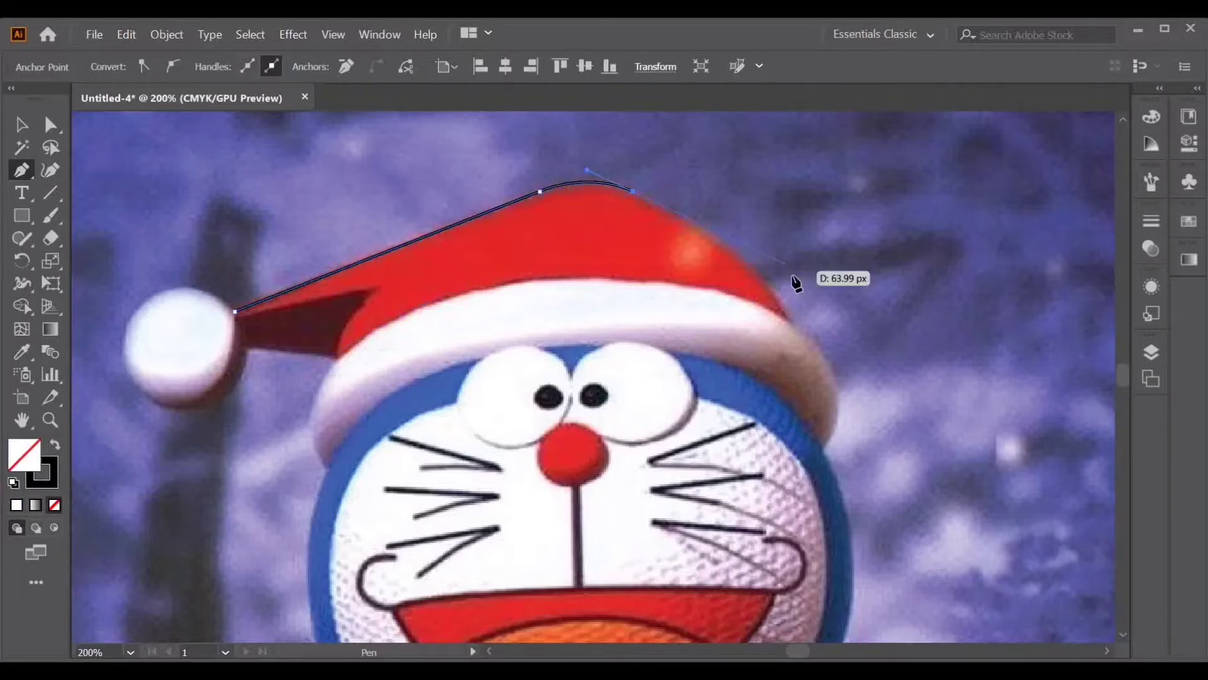
pyautogui.moveTo(791, 324); pyautogui.dragTo(812, 384)
pyautogui.click(789, 323)
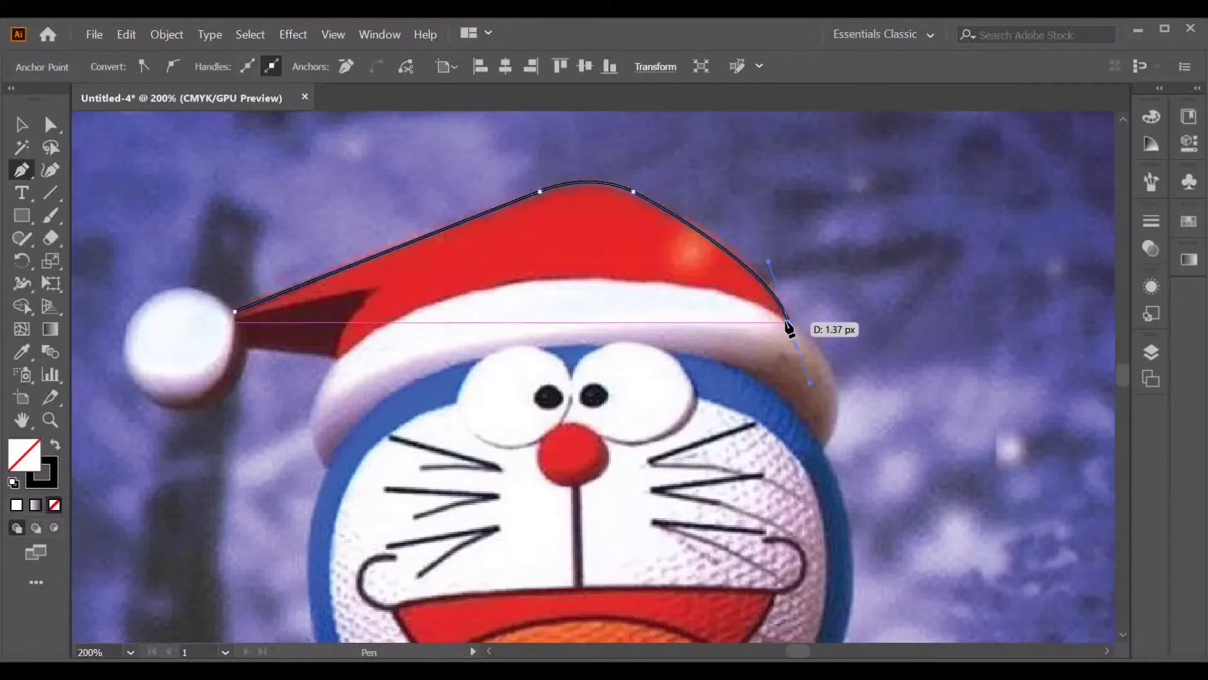
# Continue the hat outline along the brim's upper edge and around the fold, closing it at the pompom.
pyautogui.moveTo(341, 355); pyautogui.dragTo(158, 469)
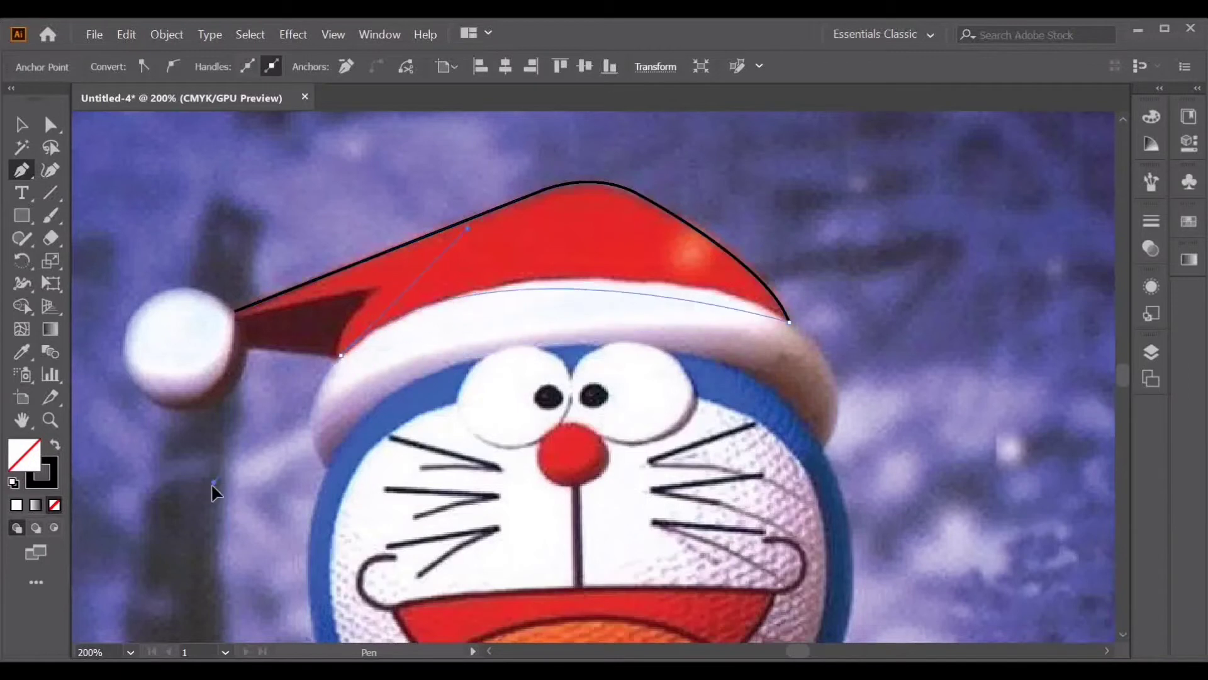
pyautogui.click(341, 356)
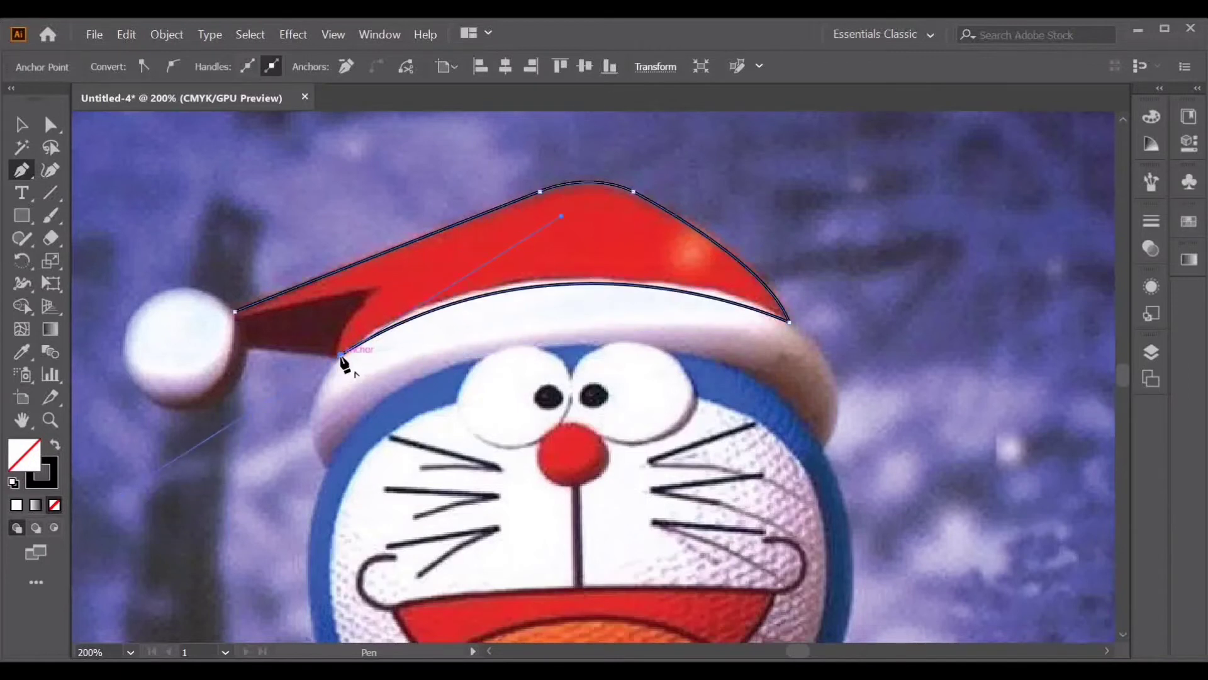
pyautogui.moveTo(426, 255); pyautogui.dragTo(432, 238)
pyautogui.click(378, 289)
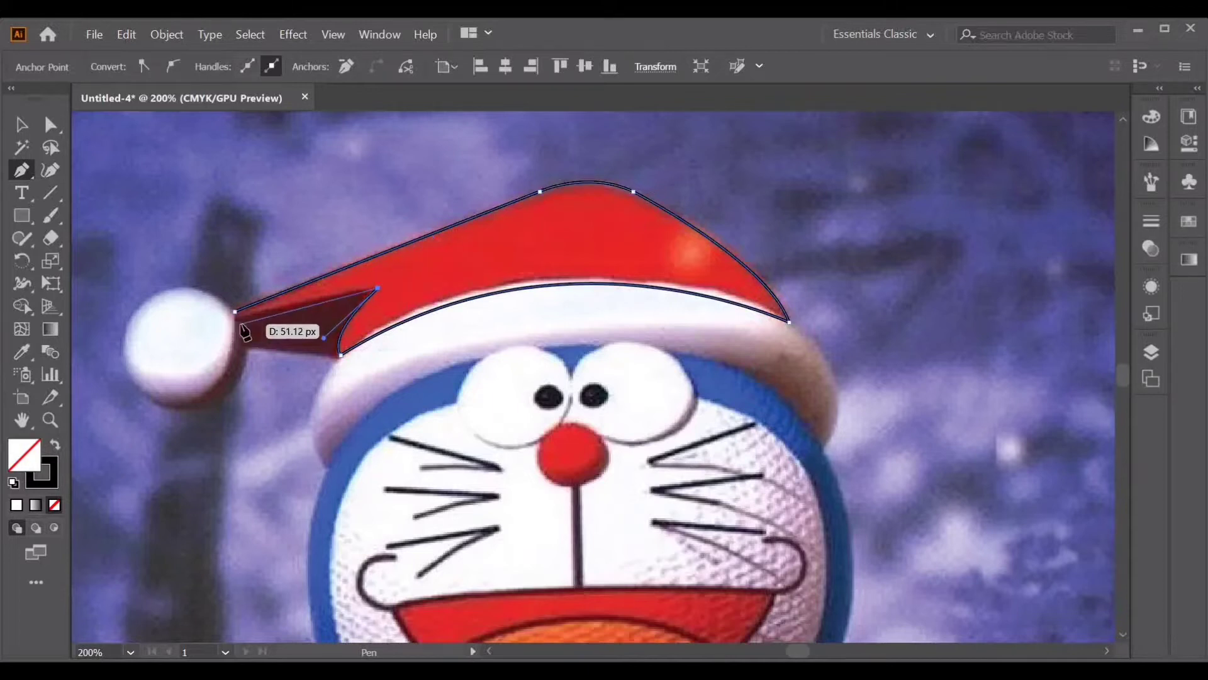
pyautogui.click(236, 320)
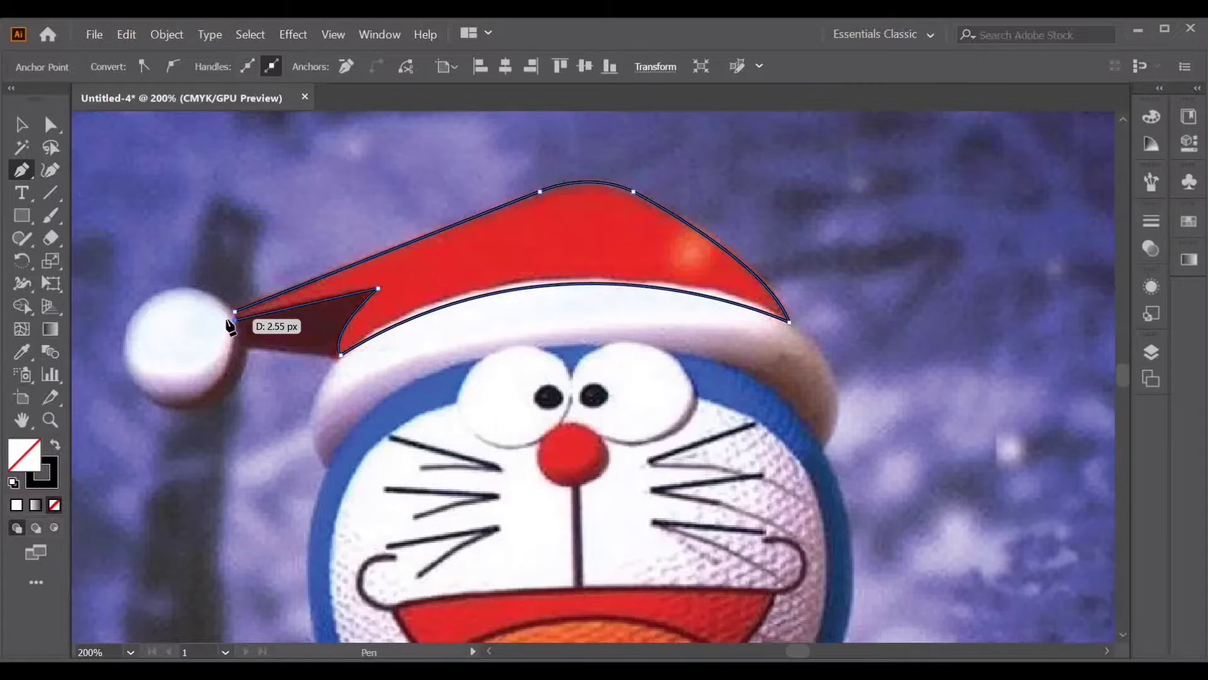
pyautogui.click(226, 317)
# Trace the dark fold between the pompom and the brim as a closed Pen path.
pyautogui.click(230, 346)
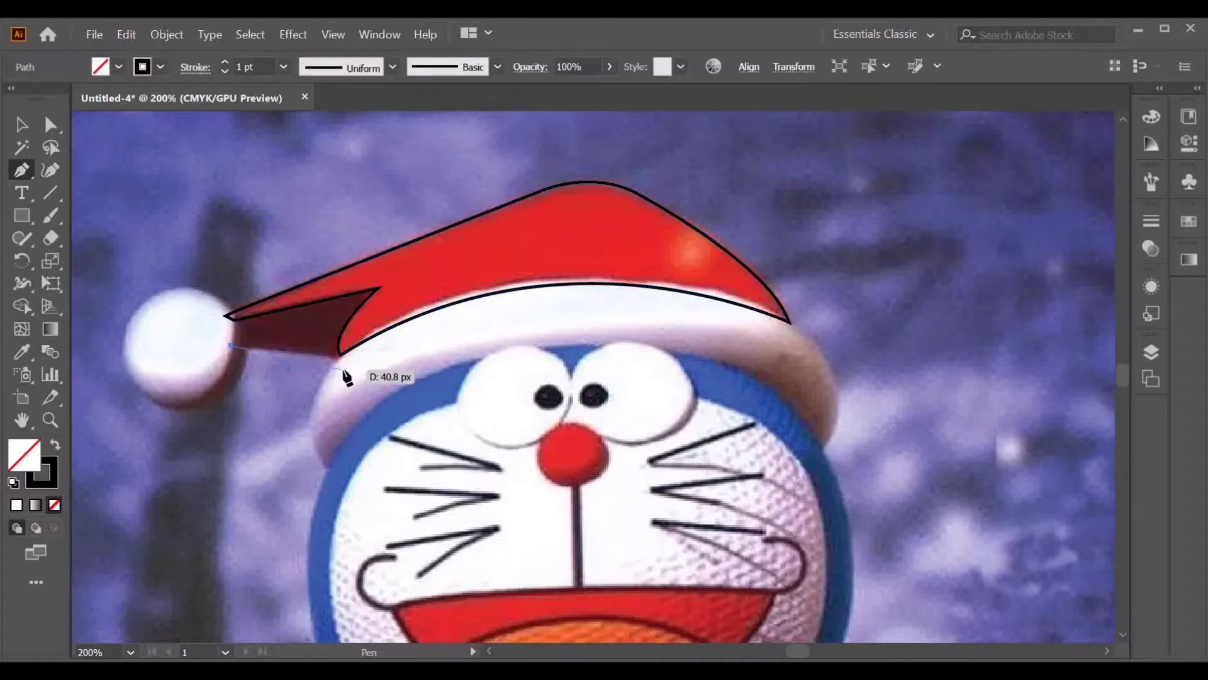
pyautogui.click(342, 356)
pyautogui.moveTo(379, 289); pyautogui.dragTo(431, 238)
pyautogui.click(236, 319)
pyautogui.click(230, 345)
# Draw an ellipse around the hat's white pompom and align it with the reference image.
pyautogui.press('l')
pyautogui.moveTo(116, 289); pyautogui.dragTo(234, 408)
pyautogui.press('v')
pyautogui.moveTo(176, 350); pyautogui.dragTo(183, 348)
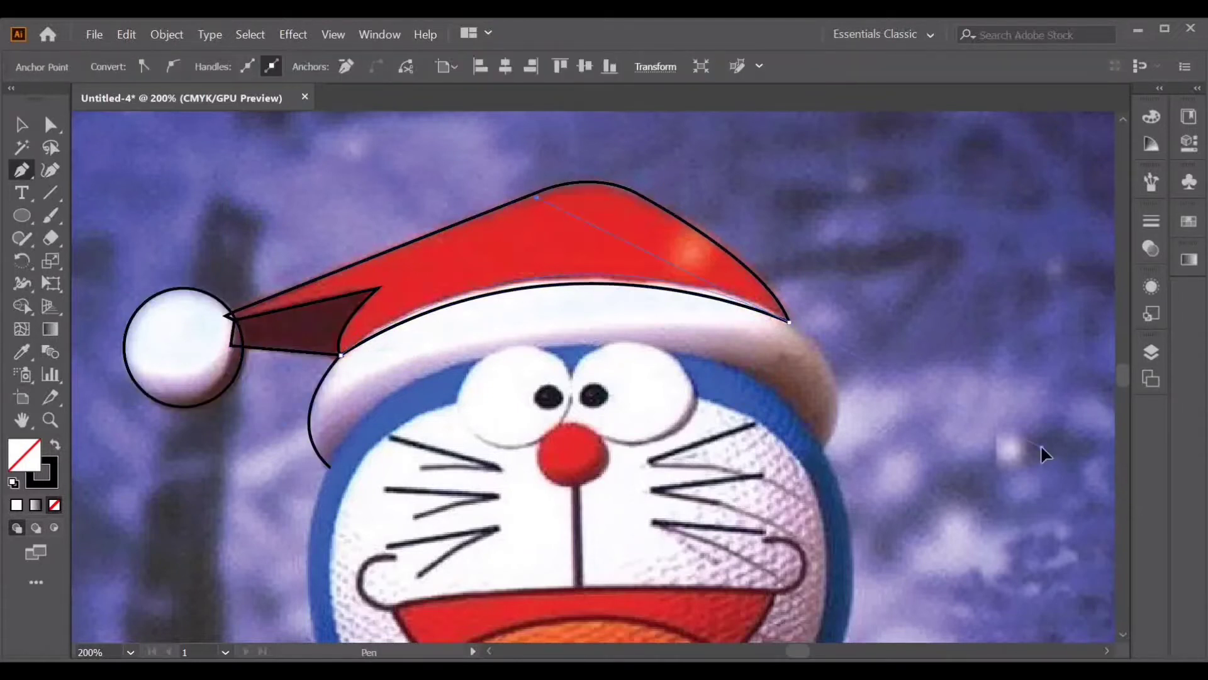
# Fit the head ellipse to the blue head, delete its lower part, and complete the outline along the red collar with the Pen tool.
pyautogui.hotkey('ctrl', '-')
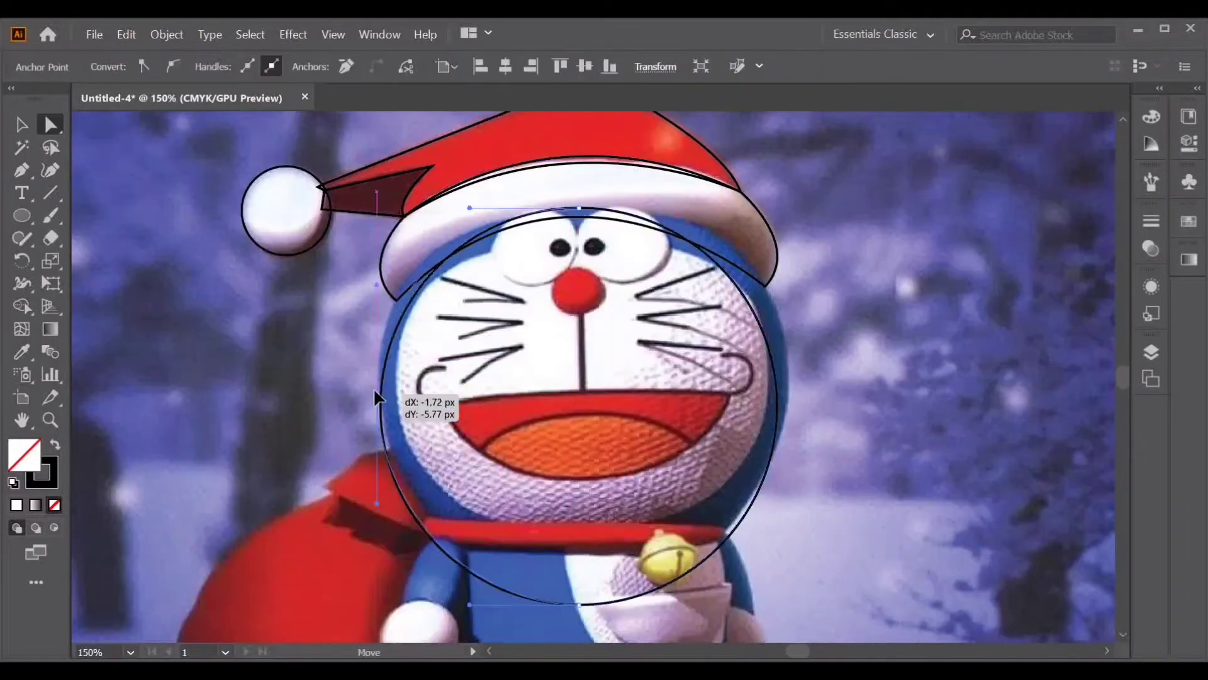
pyautogui.moveTo(375, 390); pyautogui.dragTo(375, 384)
pyautogui.click(776, 403)
pyautogui.press('Delete')
pyautogui.press('p')
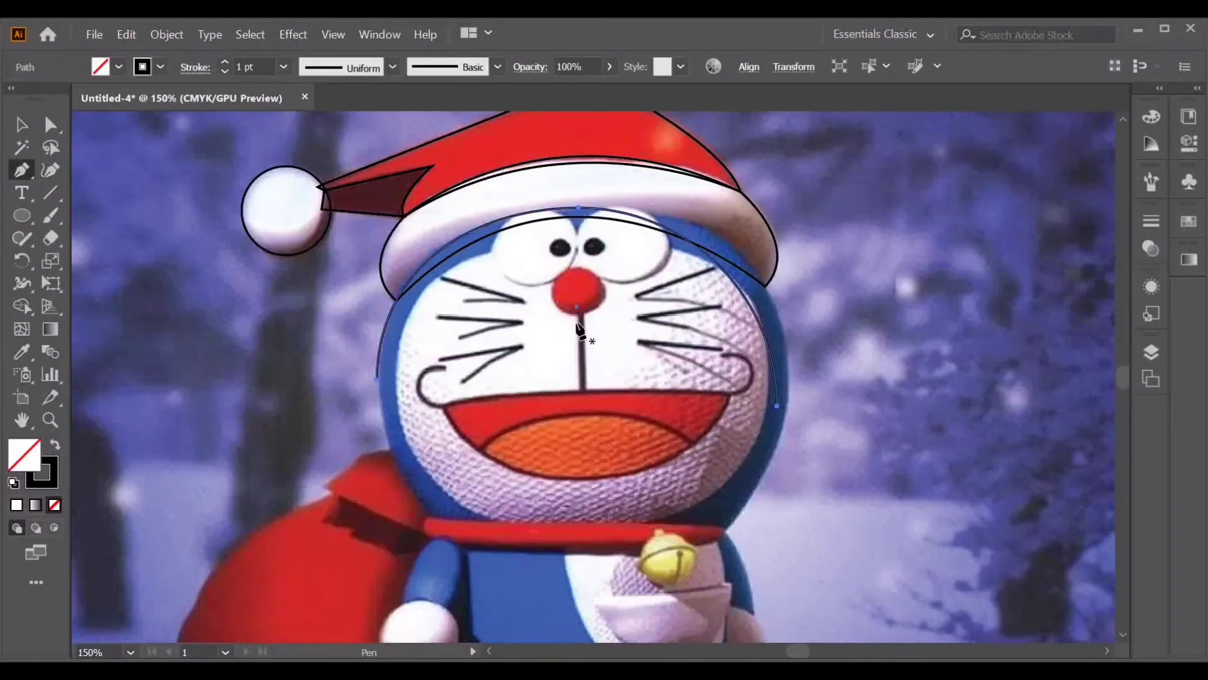
pyautogui.scroll(-3, 580, 636)
pyautogui.hotkey('ctrl', '-')
pyautogui.click(595, 408)
pyautogui.click(767, 419)
pyautogui.scroll(4, 816, 255)
pyautogui.moveTo(832, 376); pyautogui.dragTo(829, 296)
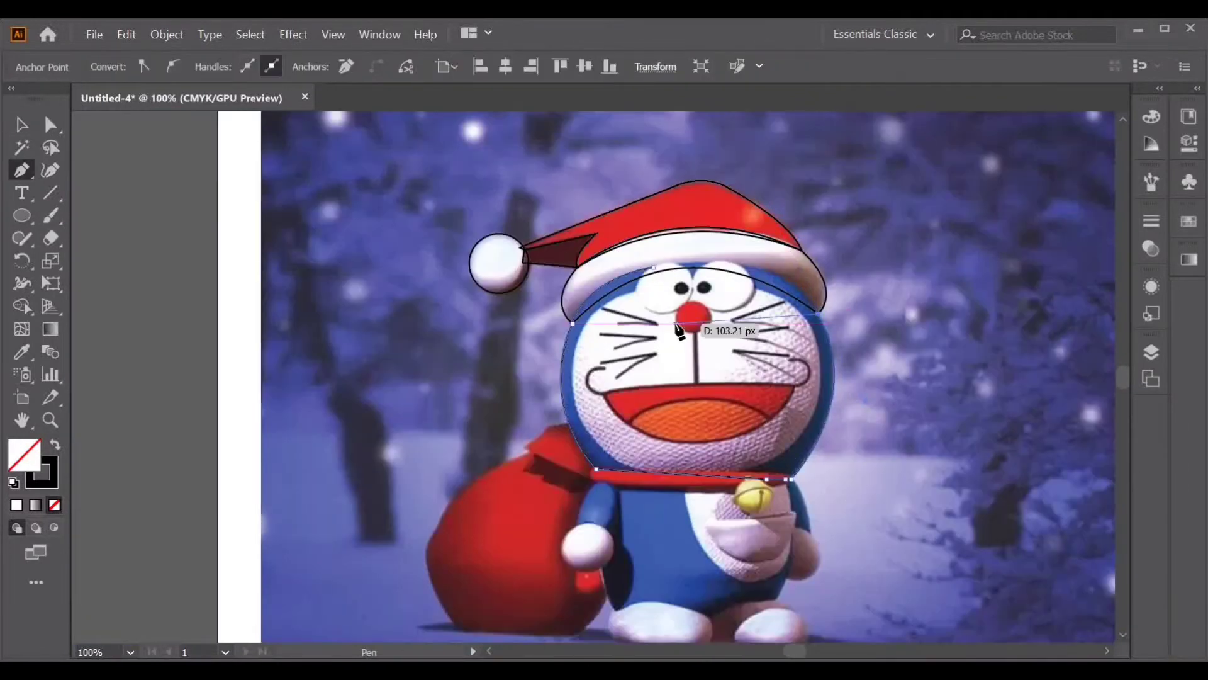
pyautogui.click(653, 267)
# Trace the white face area inside the blue head as a closed curved Pen path.
pyautogui.press('p')
pyautogui.scroll(-1, 653, 267)
pyautogui.click(642, 274)
pyautogui.moveTo(574, 355); pyautogui.dragTo(573, 403)
pyautogui.moveTo(657, 458); pyautogui.dragTo(743, 460)
pyautogui.scroll(1, 744, 463)
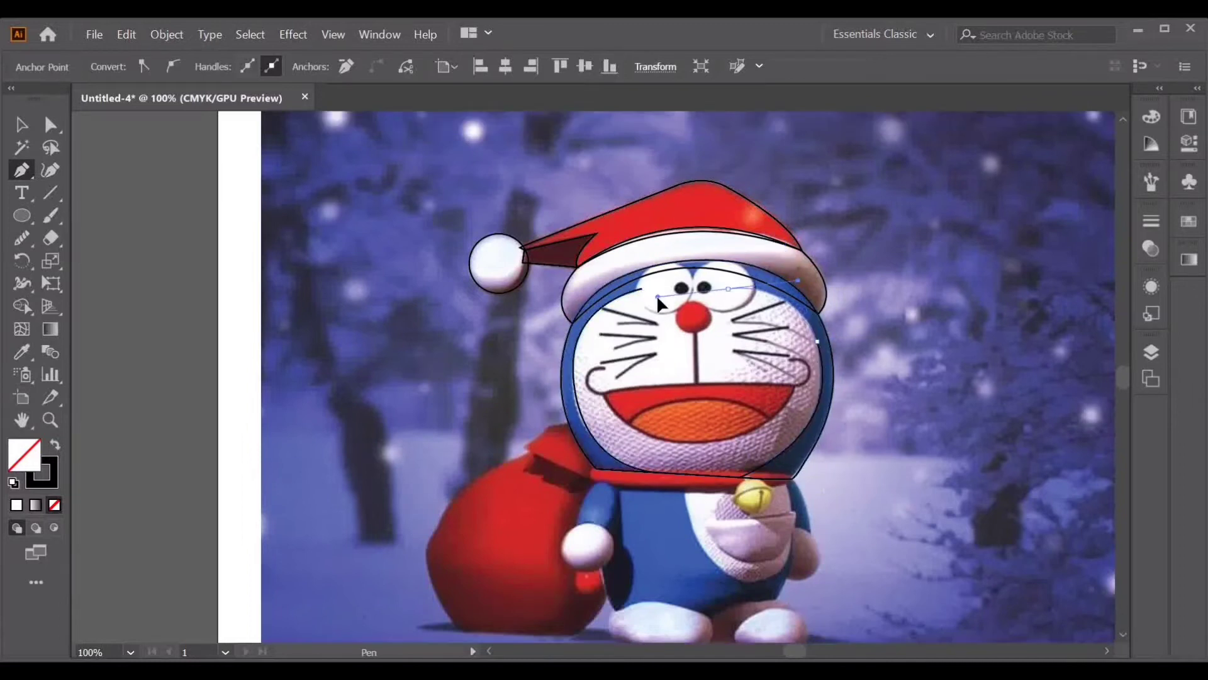
pyautogui.click(643, 289)
# Draw an ellipse over the left eye and reshape it to match the eye's outline.
pyautogui.press('l')
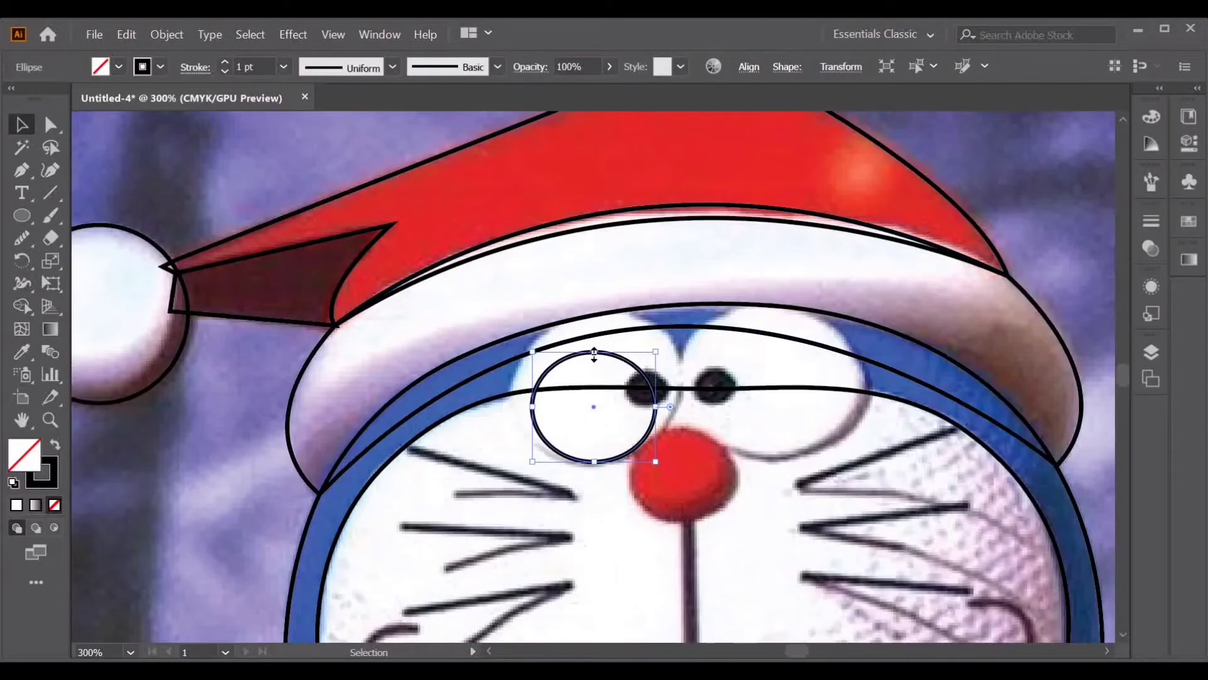
pyautogui.moveTo(595, 352); pyautogui.dragTo(594, 314)
pyautogui.moveTo(533, 388); pyautogui.dragTo(511, 387)
pyautogui.moveTo(656, 388); pyautogui.dragTo(681, 378)
pyautogui.press('a')
pyautogui.moveTo(597, 461); pyautogui.dragTo(592, 462)
pyautogui.moveTo(511, 389); pyautogui.dragTo(515, 392)
# Draw a small circle over the left eye's black pupil and adjust its fit.
pyautogui.click(22, 124)
pyautogui.press('l')
pyautogui.moveTo(628, 373); pyautogui.dragTo(667, 408)
pyautogui.press('v')
pyautogui.moveTo(647, 373); pyautogui.dragTo(650, 368)
# Select the left eye and pupil outlines and create a copy reflected across the vertical axis.
pyautogui.click(683, 336)
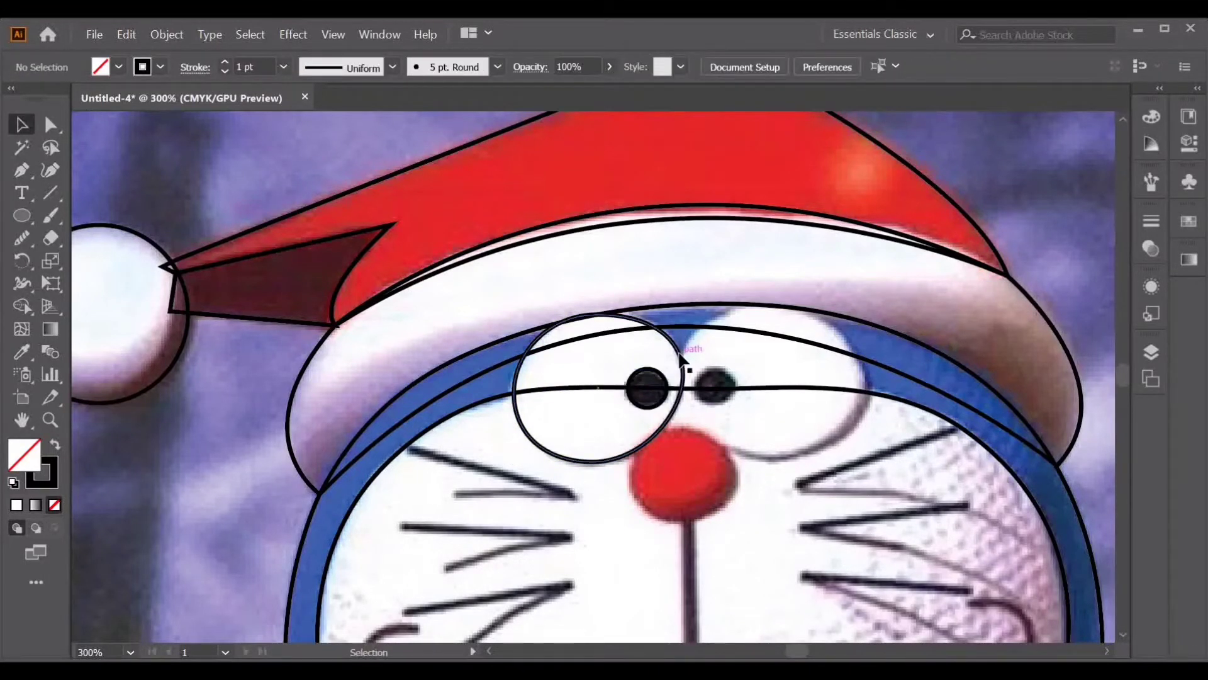
pyautogui.click(679, 355)
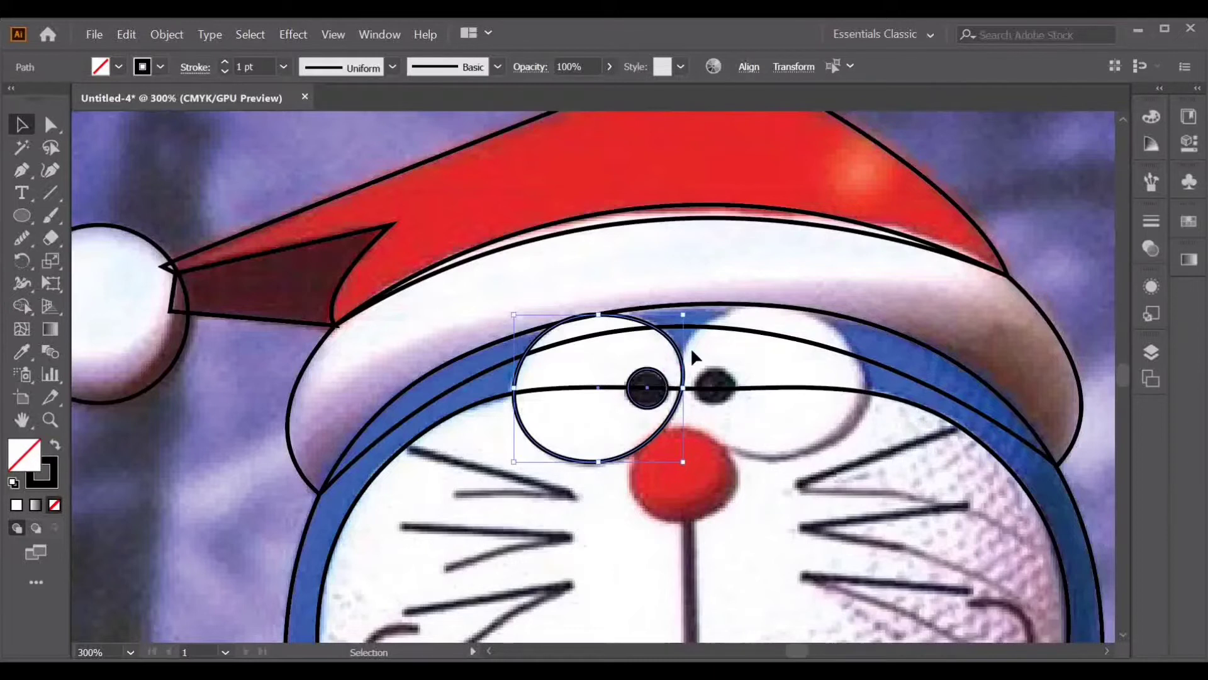
pyautogui.rightClick(657, 374)
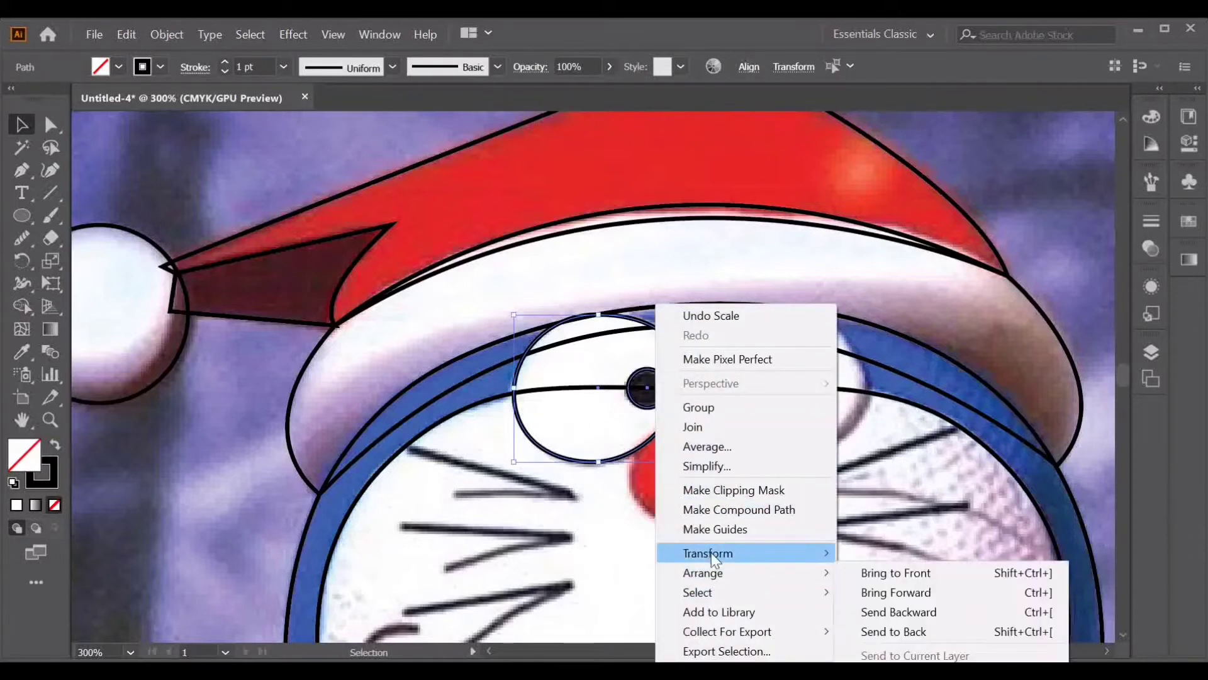
pyautogui.moveTo(713, 553)
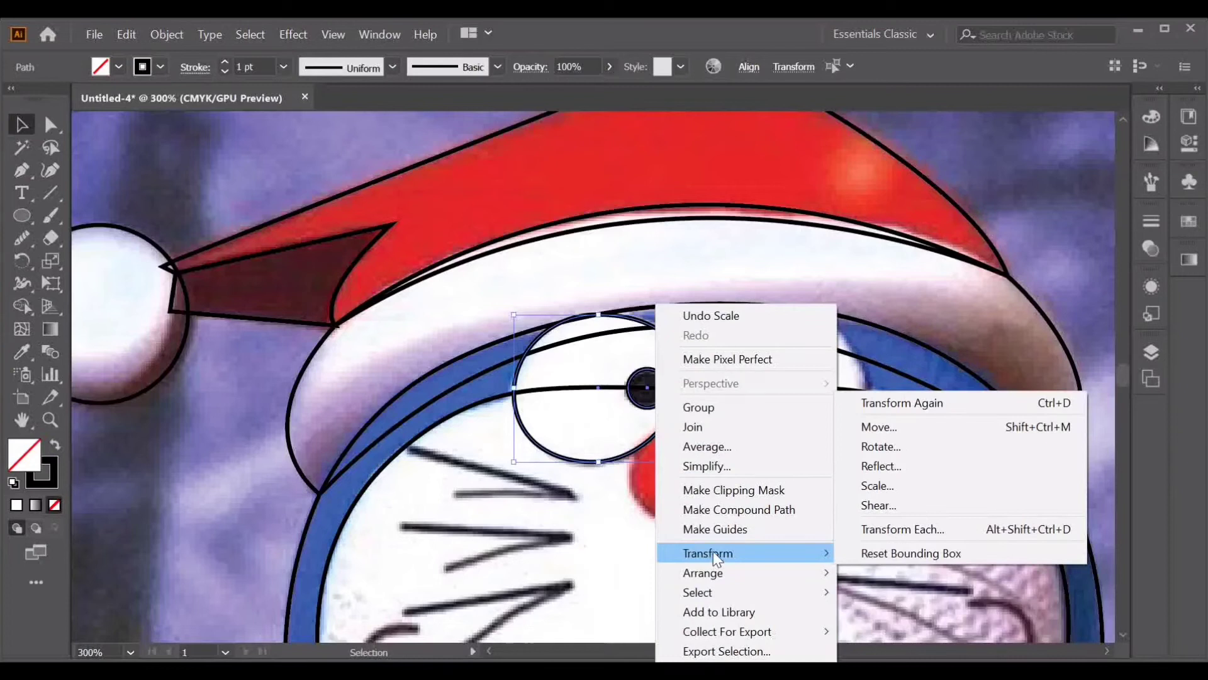
pyautogui.click(939, 466)
pyautogui.click(871, 446)
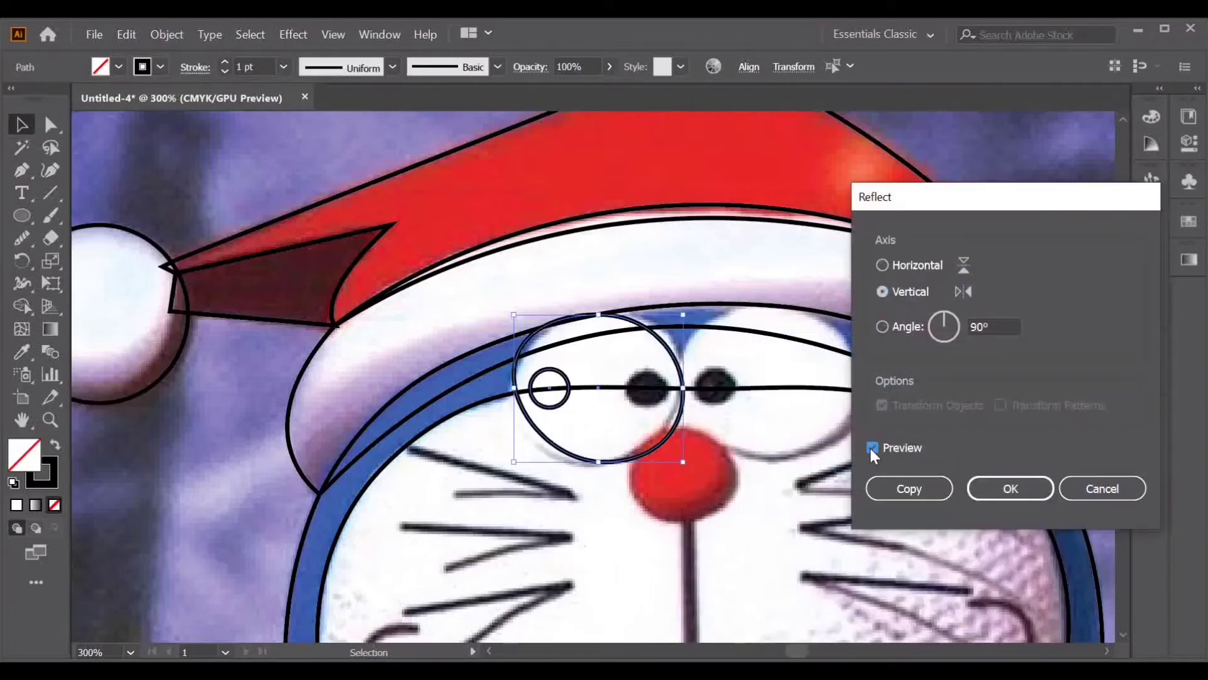
pyautogui.click(910, 489)
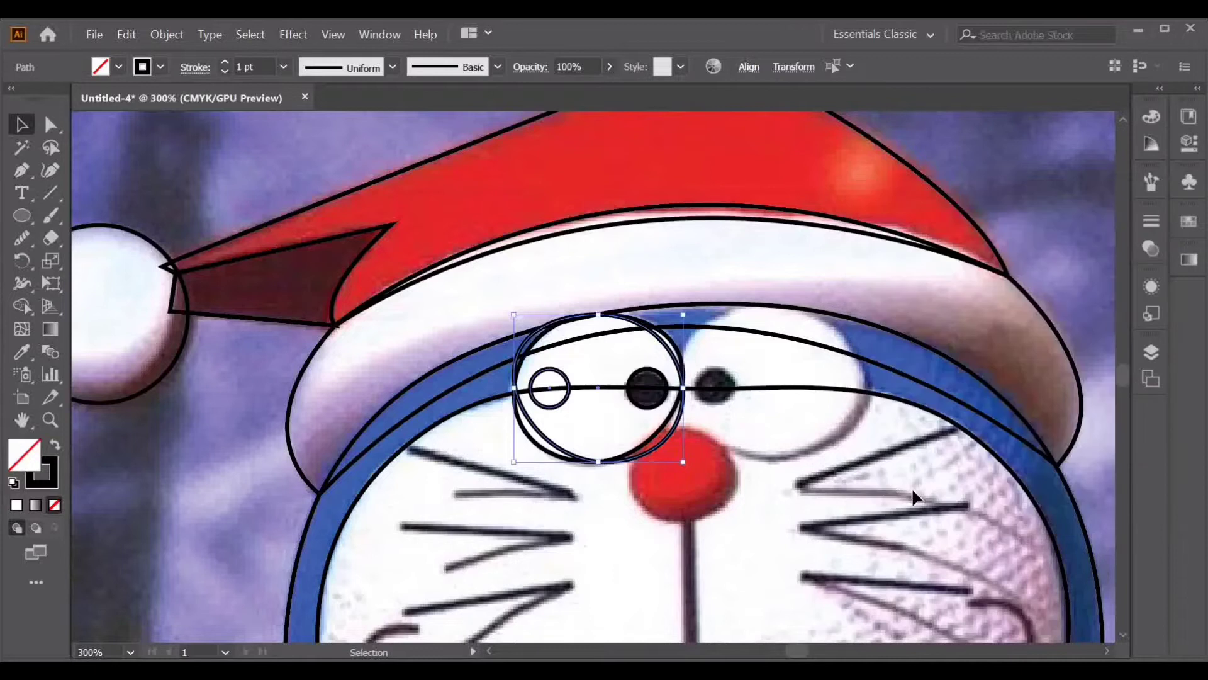
# Move the reflected eye and pupil copy onto the right eye of the reference image.
pyautogui.press('Right')
pyautogui.press('Right')
pyautogui.press('Right')
pyautogui.press('Right')
pyautogui.press('Right')
pyautogui.press('Right')
pyautogui.press('Right')
pyautogui.press('Right')
pyautogui.press('Right')
pyautogui.press('Right')
pyautogui.press('Right')
pyautogui.press('Right')
pyautogui.press('Right')
pyautogui.press('Right')
pyautogui.press('Right')
pyautogui.press('Right')
pyautogui.press('Right')
pyautogui.press('Right')
pyautogui.press('Right')
pyautogui.press('Right')
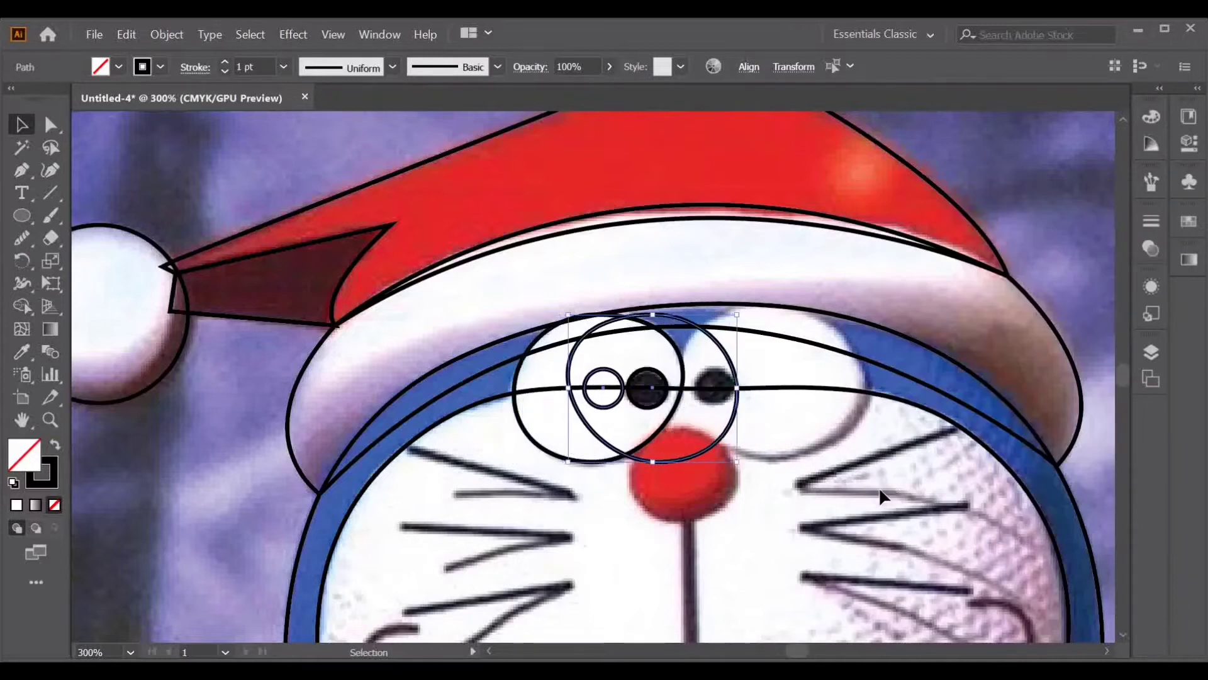
pyautogui.press('Right')
pyautogui.press('Right')
pyautogui.press('Right')
pyautogui.press('Right')
pyautogui.press('Right')
pyautogui.press('Right')
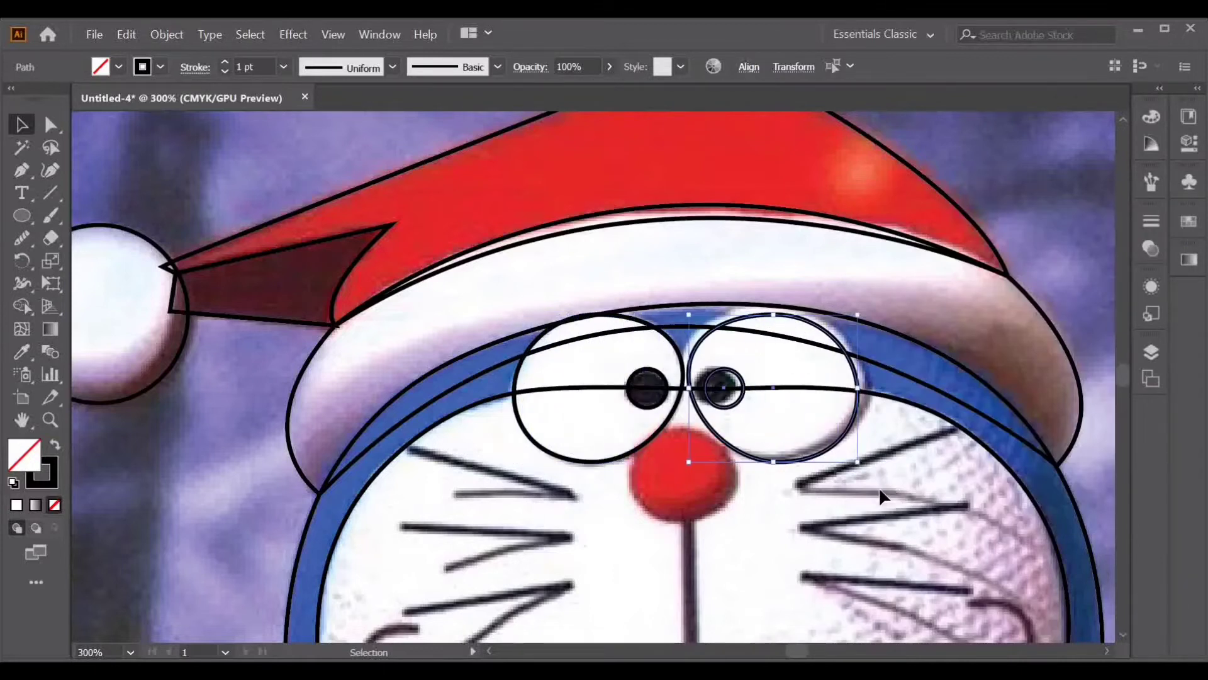
pyautogui.press('Left')
pyautogui.press('Up')
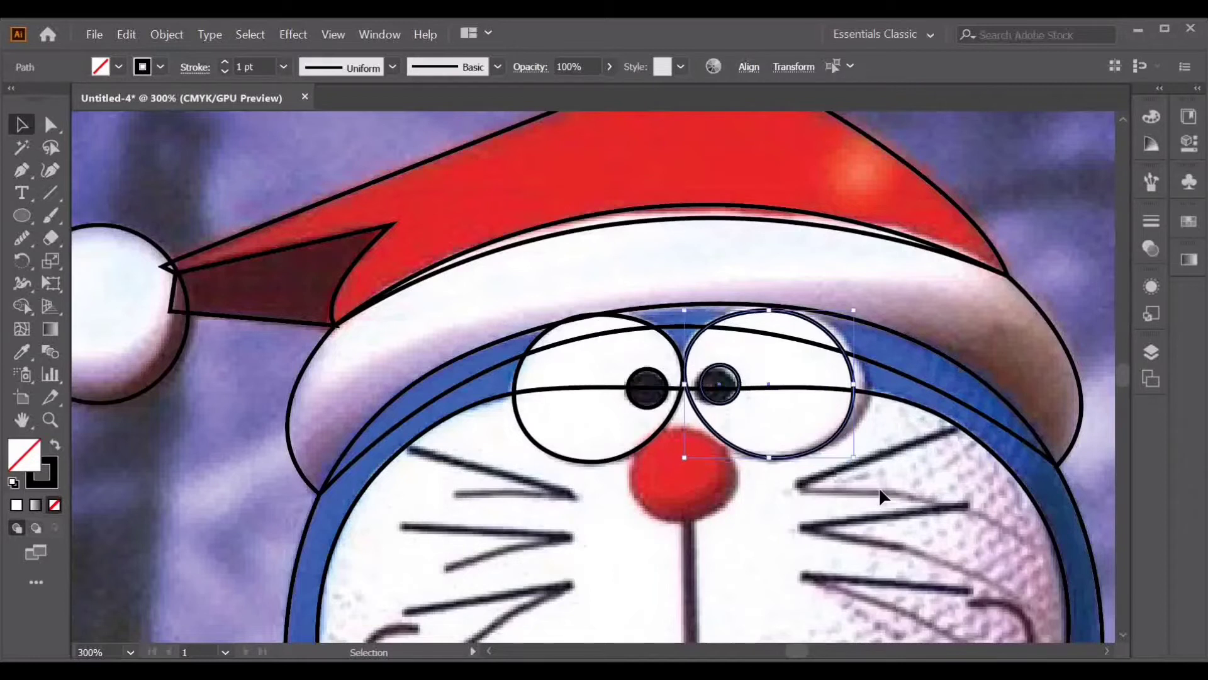
# Reshape the right eye's outline by moving its anchor points to match the reference image.
pyautogui.click(880, 489)
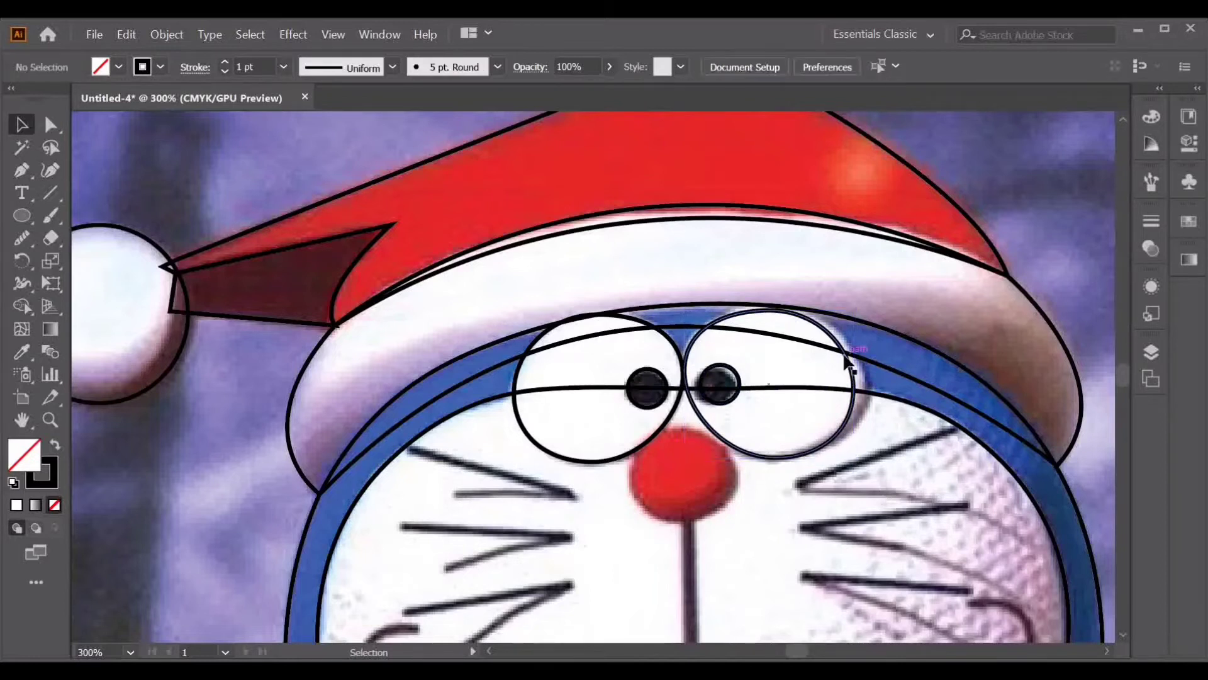
pyautogui.click(846, 357)
pyautogui.press('a')
pyautogui.moveTo(854, 384); pyautogui.dragTo(866, 388)
pyautogui.moveTo(769, 310); pyautogui.dragTo(775, 304)
pyautogui.moveTo(775, 459); pyautogui.dragTo(768, 454)
pyautogui.click(686, 371)
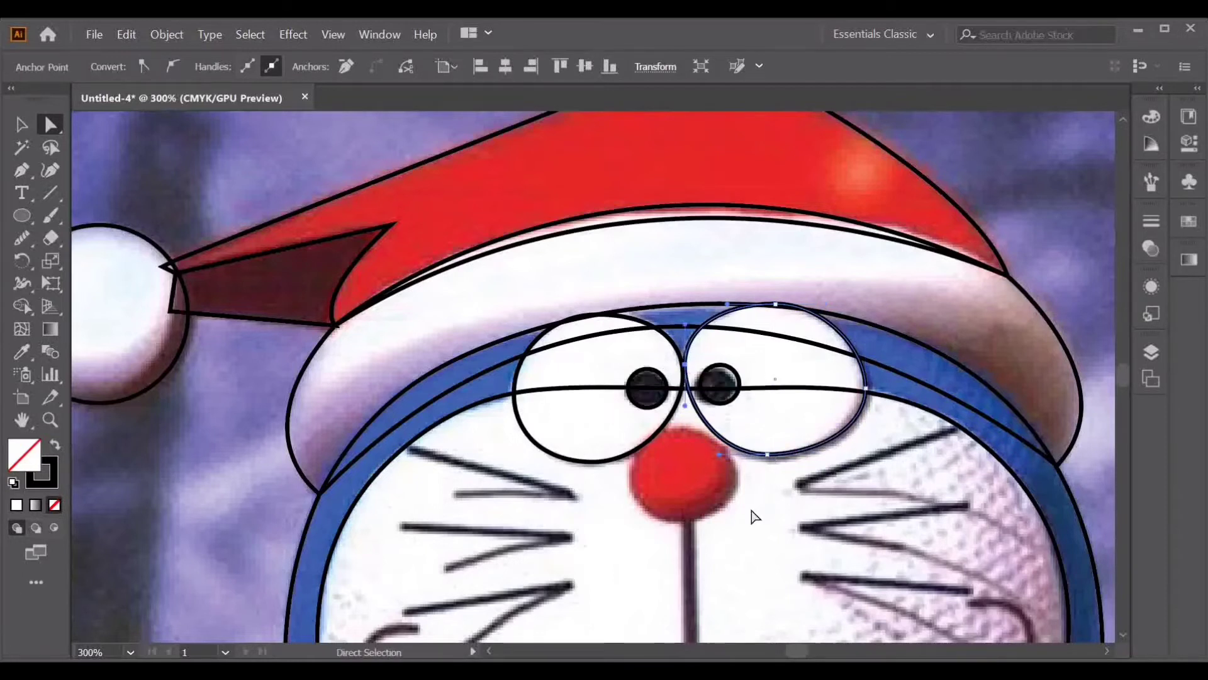
# Draw an ellipse over the red nose of the reference image.
pyautogui.press('v')
pyautogui.click(767, 560)
pyautogui.hotkey('ctrl', '-')
pyautogui.scroll(-1, 761, 525)
pyautogui.click(21, 215)
pyautogui.moveTo(638, 368)
pyautogui.mouseDown()
pyautogui.moveTo(678, 408)
pyautogui.moveTo(617, 350)
pyautogui.moveTo(656, 382)
pyautogui.mouseUp()
# Adjust the nose outline's anchor points and handles to fit the reference nose.
pyautogui.click(23, 124)
pyautogui.hotkey('ctrl', '+')
pyautogui.click(51, 124)
pyautogui.moveTo(549, 378); pyautogui.dragTo(549, 380)
pyautogui.moveTo(595, 335); pyautogui.dragTo(594, 333)
pyautogui.press('v')
pyautogui.click(624, 420)
pyautogui.hotkey('ctrl', '-')
pyautogui.scroll(-2, 624, 421)
# Trace the whiskers on the left cheek as open paths with the Pen tool.
pyautogui.press('p')
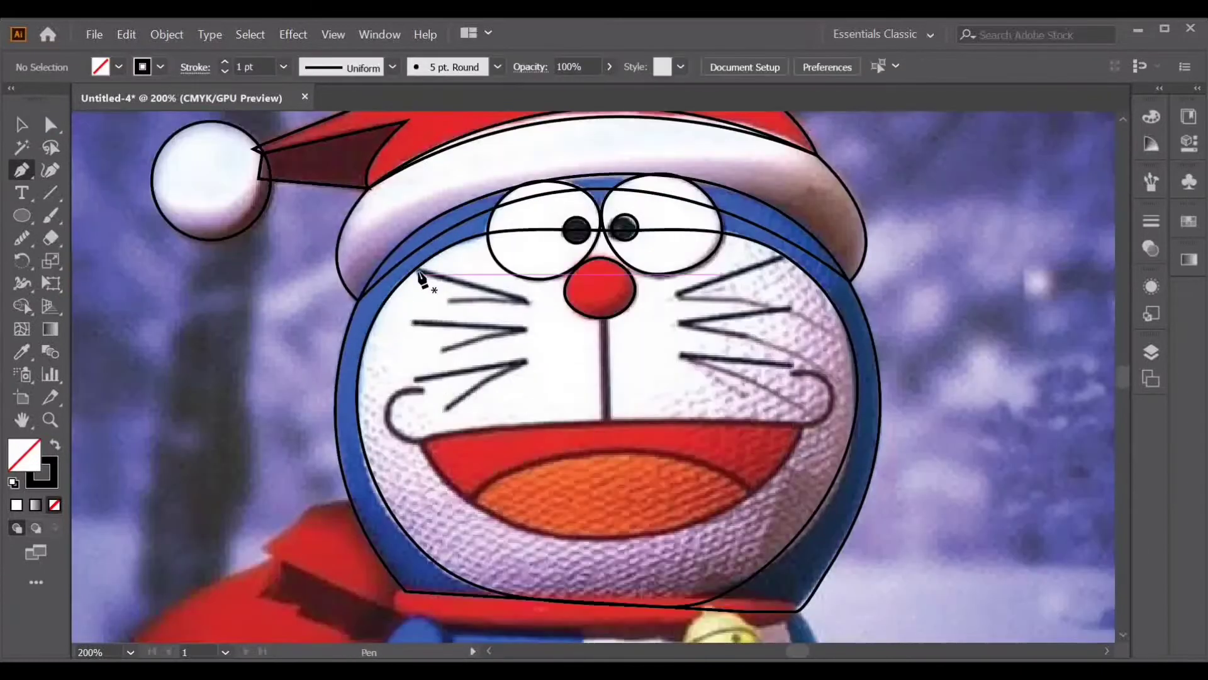
pyautogui.click(419, 272)
pyautogui.click(529, 301)
pyautogui.click(450, 301)
pyautogui.press('Escape')
pyautogui.click(413, 323)
pyautogui.click(529, 328)
pyautogui.click(416, 379)
pyautogui.press('Escape')
# Trace the whiskers on the right cheek as open paths with the Pen tool.
pyautogui.click(679, 294)
pyautogui.click(741, 299)
pyautogui.press('Escape')
pyautogui.click(680, 323)
pyautogui.click(745, 336)
pyautogui.press('Escape')
pyautogui.click(680, 355)
pyautogui.moveTo(808, 415); pyautogui.dragTo(820, 430)
# Trace the vertical line below the nose and the curved outline of the open mouth.
pyautogui.click(602, 319)
pyautogui.click(603, 420)
pyautogui.moveTo(617, 539); pyautogui.dragTo(682, 547)
pyautogui.moveTo(801, 426); pyautogui.dragTo(828, 324)
pyautogui.click(607, 421)
pyautogui.click(608, 320)
# Trace the orange tongue's curved outline inside the mouth.
pyautogui.scroll(-1, 420, 449)
pyautogui.moveTo(616, 493); pyautogui.dragTo(488, 502)
pyautogui.click(473, 453)
pyautogui.press('v')
pyautogui.click(390, 383)
# Trace the red collar band below the head as a closed outline with rounded ends.
pyautogui.scroll(-2, 391, 383)
pyautogui.hotkey('ctrl', '-')
pyautogui.scroll(-2, 561, 263)
pyautogui.scroll(1, 561, 263)
pyautogui.click(21, 170)
pyautogui.click(445, 371)
pyautogui.hotkey('ctrl', '+')
pyautogui.hotkey('ctrl', '+')
pyautogui.click(740, 412)
pyautogui.click(894, 389)
pyautogui.click(329, 345)
pyautogui.scroll(-3, 329, 346)
pyautogui.moveTo(779, 313); pyautogui.dragTo(844, 378)
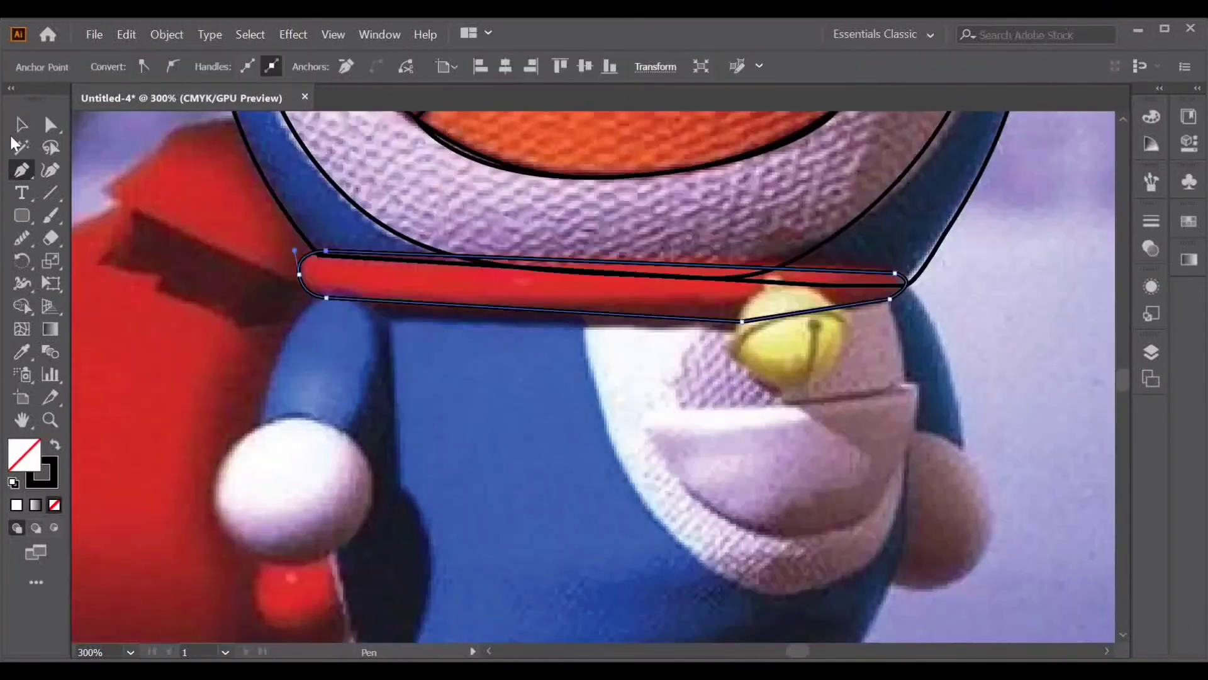
# Outline the yellow bell and its details on the collar.
pyautogui.click(22, 125)
pyautogui.hotkey('ctrl', '+')
pyautogui.hotkey('ctrl', '+')
pyautogui.hotkey('ctrl', '+')
pyautogui.click(631, 218)
pyautogui.hotkey('ctrl', '-')
pyautogui.hotkey('ctrl', '-')
pyautogui.hotkey('ctrl', '-')
pyautogui.click(734, 383)
# Trace the outline of the red sack beside the body with the Pen tool.
pyautogui.hotkey('ctrl', '-')
pyautogui.click(552, 329)
pyautogui.click(292, 309)
pyautogui.moveTo(286, 398); pyautogui.dragTo(235, 466)
pyautogui.click(310, 564)
# Draw a circle over the round hand next to the sack.
pyautogui.press('l')
pyautogui.moveTo(200, 388); pyautogui.dragTo(311, 485)
pyautogui.press('v')
pyautogui.scroll(-1, 310, 437)
# Trace the right arm with the Pen tool and draw an ellipse over the right hand.
pyautogui.press('p')
pyautogui.click(448, 314)
pyautogui.moveTo(660, 390); pyautogui.dragTo(663, 286)
pyautogui.click(695, 396)
pyautogui.press('l')
pyautogui.moveTo(643, 382); pyautogui.dragTo(721, 490)
pyautogui.press('v')
# Trace the white belly and its pocket with curved Pen paths.
pyautogui.press('p')
pyautogui.click(482, 370)
pyautogui.click(670, 351)
pyautogui.moveTo(620, 448); pyautogui.dragTo(571, 455)
pyautogui.moveTo(483, 370); pyautogui.dragTo(450, 293)
pyautogui.press('v')
pyautogui.click(389, 427)
# Trace the remaining lower body and the two white feet with the Pen tool.
pyautogui.scroll(-2, 389, 426)
pyautogui.press('p')
pyautogui.click(309, 489)
pyautogui.click(666, 494)
pyautogui.hscroll(-6, 583, 507)
pyautogui.moveTo(632, 265); pyautogui.dragTo(658, 258)
pyautogui.click(577, 175)
pyautogui.click(319, 367)
pyautogui.scroll(-2, 304, 469)
pyautogui.click(361, 499)
pyautogui.click(583, 507)
pyautogui.press('v')
# Select the placed reference image and lock it.
pyautogui.hotkey('ctrl', '-')
pyautogui.hotkey('ctrl', '-')
pyautogui.hotkey('ctrl', '-')
pyautogui.click(416, 405)
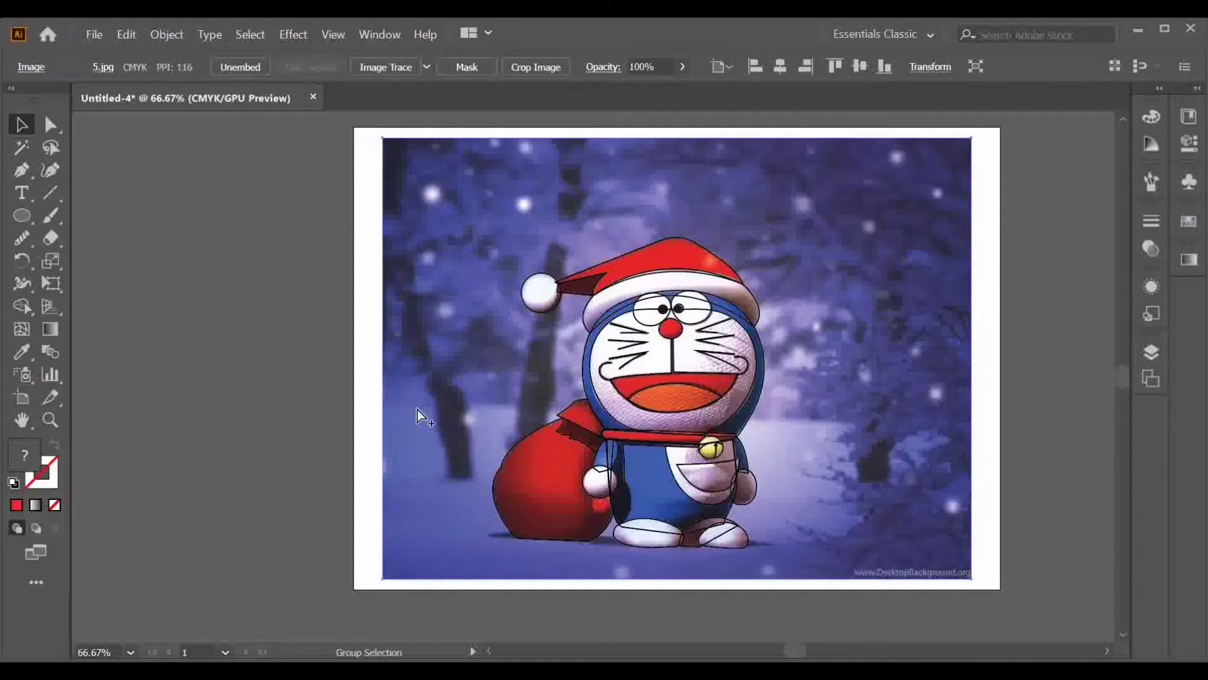
pyautogui.hotkey('ctrl', '2')
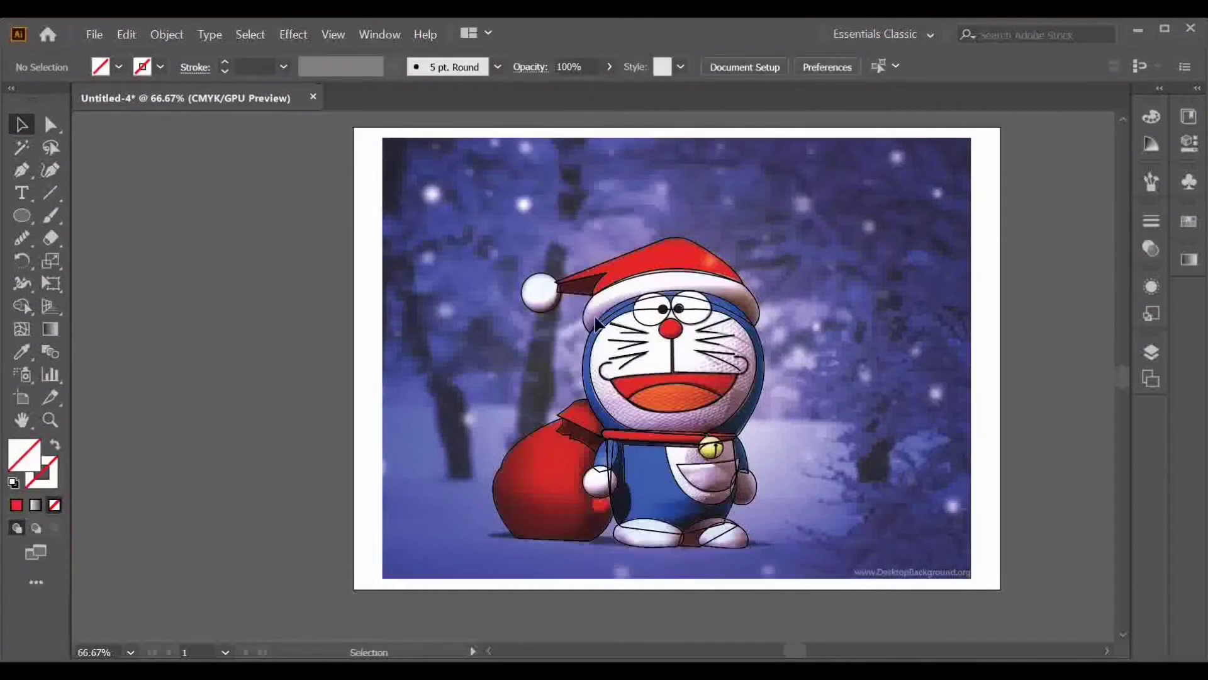
# Fill the hat, its pompom and its white brim with colours sampled from the reference image.
pyautogui.click(634, 251)
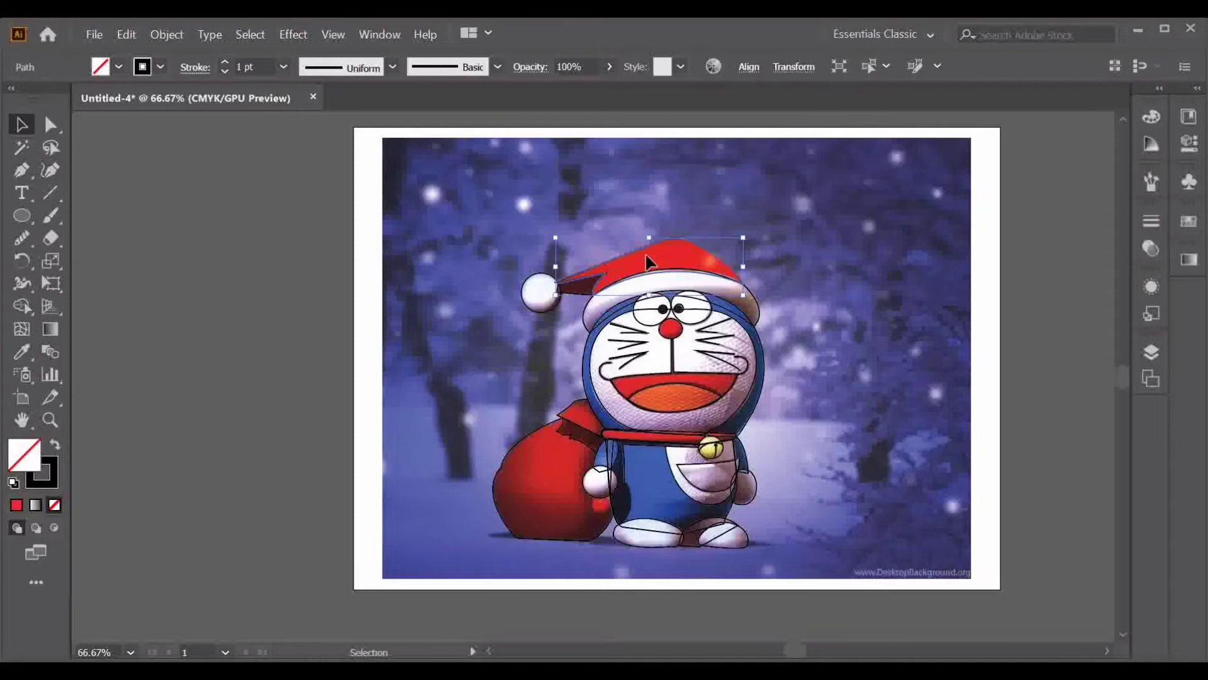
pyautogui.press('i')
pyautogui.click(642, 255)
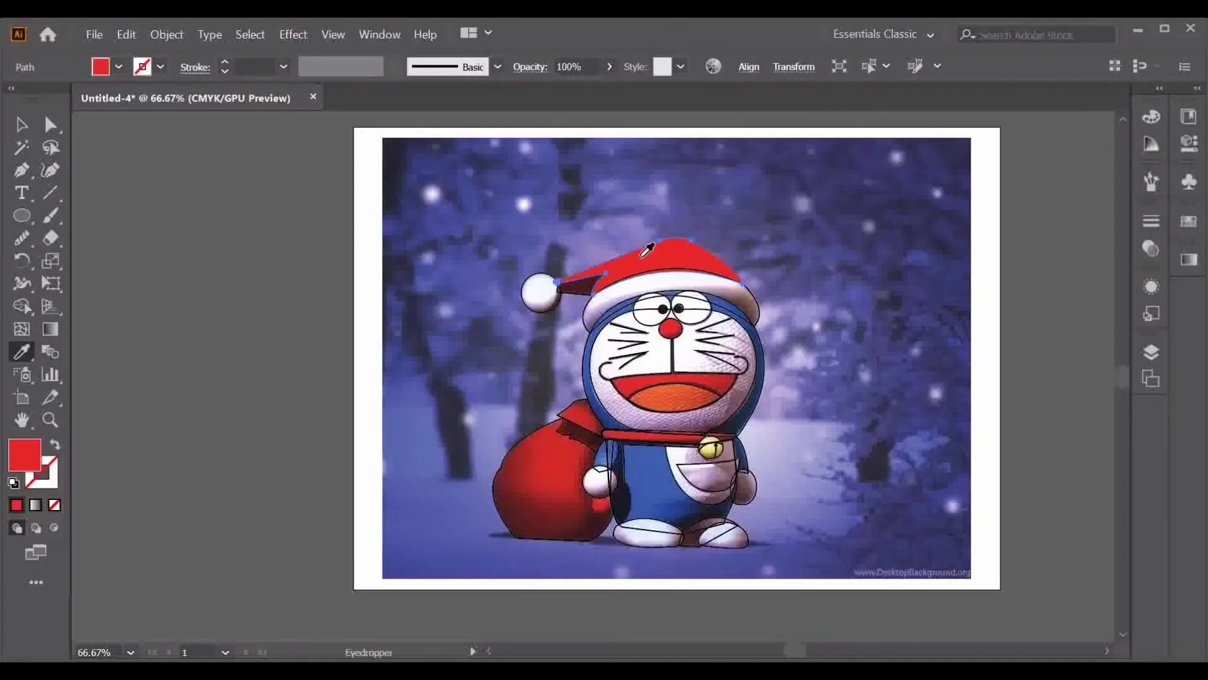
pyautogui.keyDown('ctrl'); pyautogui.click(540, 287); pyautogui.keyUp('ctrl')
pyautogui.click(697, 272)
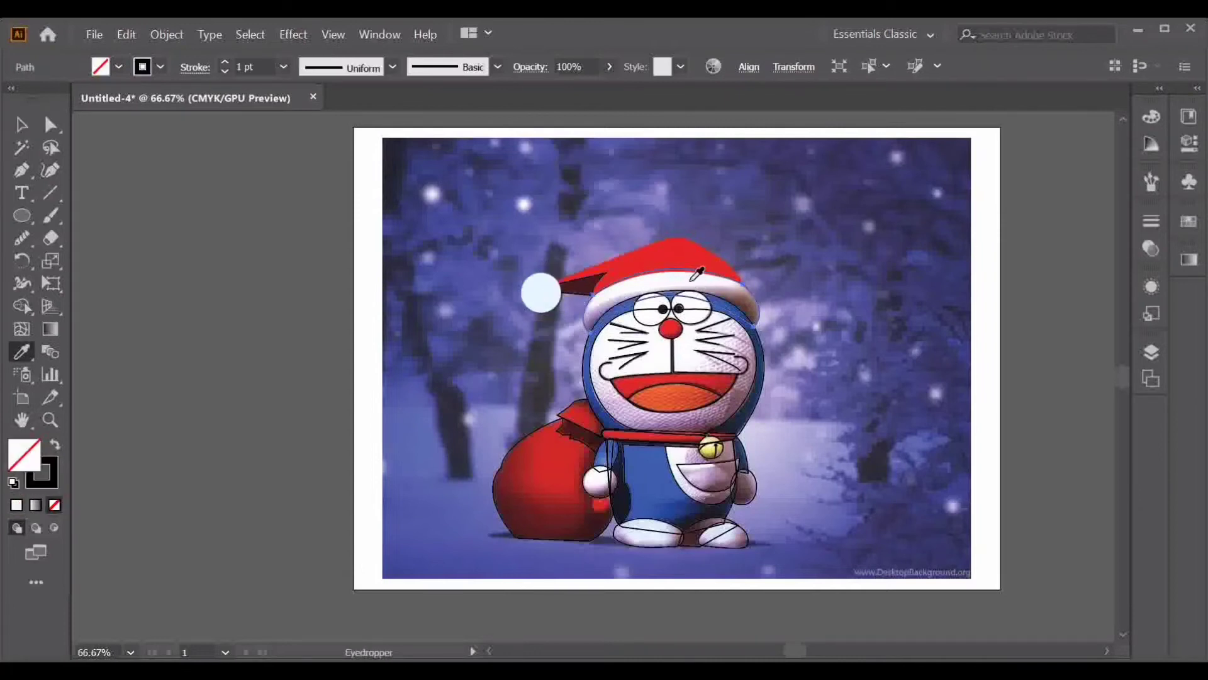
pyautogui.click(691, 280)
# Select both pupils and fill them with the black sampled from the reference image.
pyautogui.hotkey('ctrl', '+')
pyautogui.hotkey('ctrl', '+')
pyautogui.hotkey('ctrl', '+')
pyautogui.press('v')
pyautogui.click(569, 250)
pyautogui.keyDown('shift'); pyautogui.click(616, 248); pyautogui.keyUp('shift')
pyautogui.press('i')
pyautogui.click(614, 250)
# Select both eye outlines and fill them with the white sampled from the reference image.
pyautogui.press('v')
pyautogui.click(503, 215)
pyautogui.keyDown('shift'); pyautogui.click(704, 221); pyautogui.keyUp('shift')
pyautogui.press('i')
pyautogui.click(656, 243)
# Fill the mouth with red and the tongue with orange sampled from the reference image.
pyautogui.press('v')
pyautogui.click(466, 307)
pyautogui.click(456, 511)
pyautogui.hotkey('ctrl', '+')
pyautogui.hotkey('ctrl', '+')
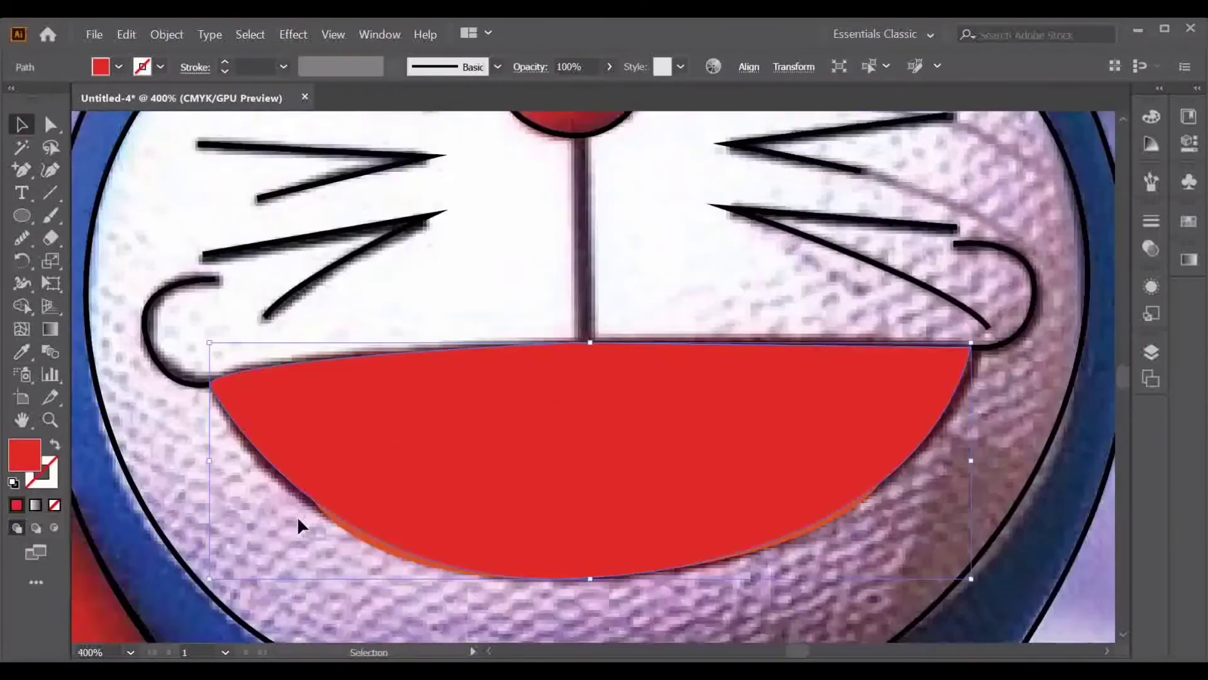
# Bring the orange tongue shape to the front of the red mouth.
pyautogui.click(339, 522)
pyautogui.rightClick(339, 521)
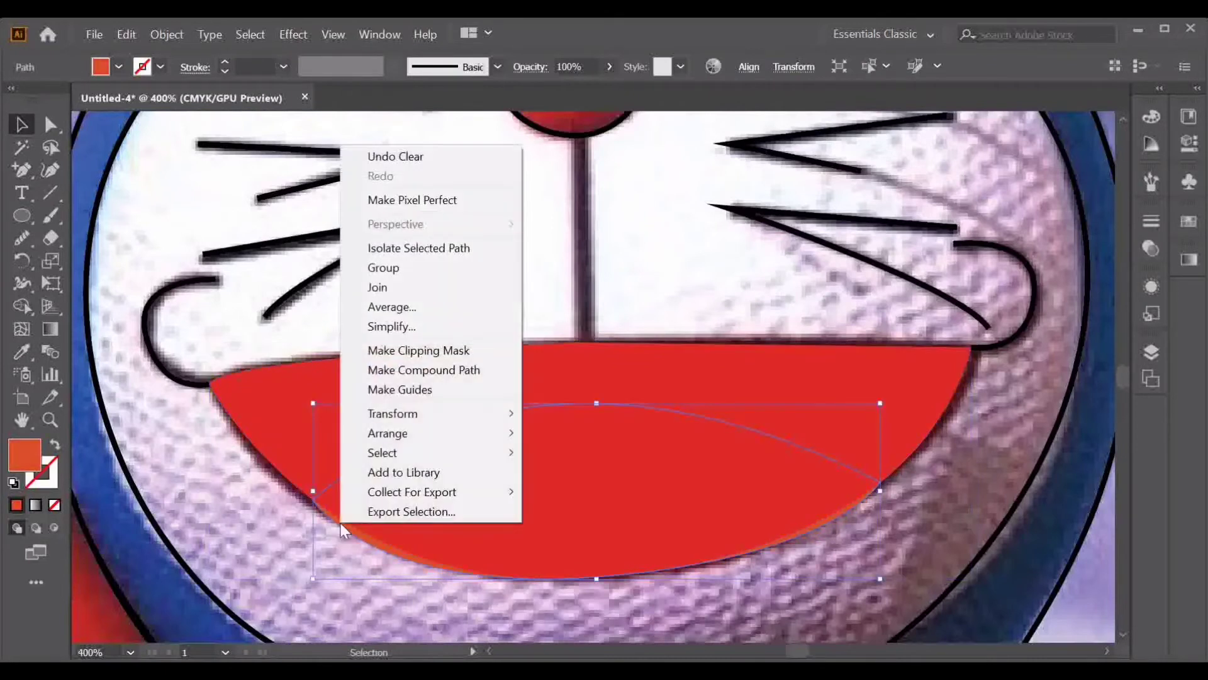
pyautogui.moveTo(429, 431)
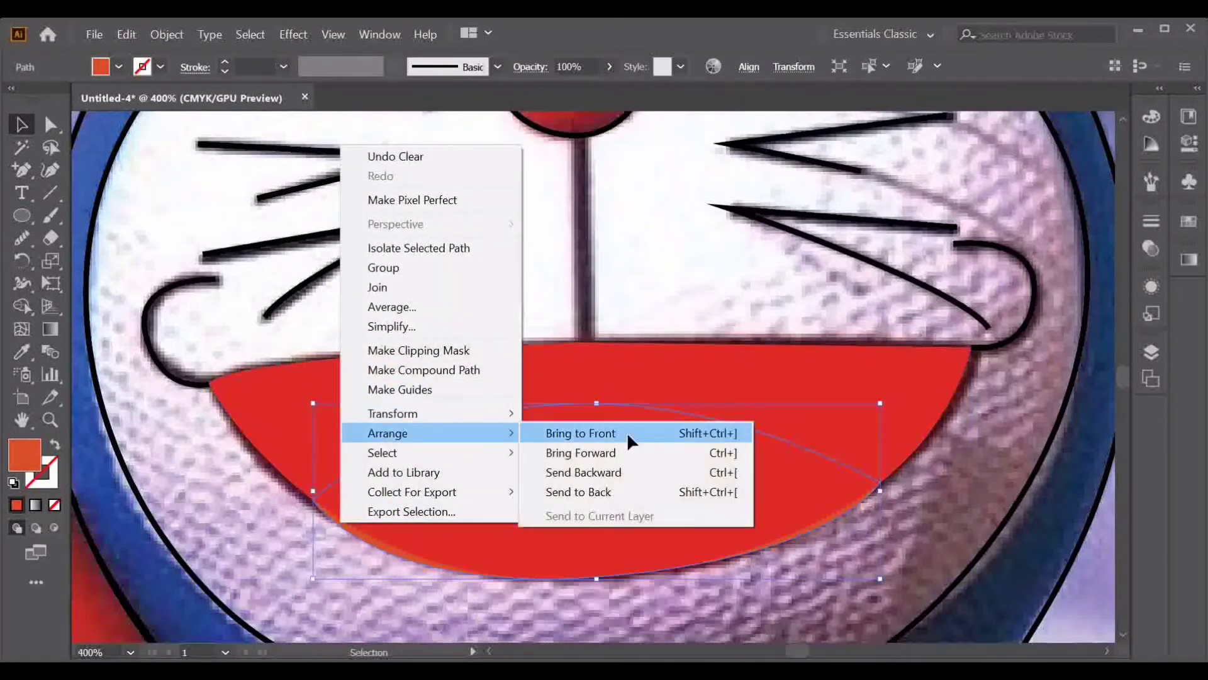
pyautogui.click(627, 431)
pyautogui.hotkey('ctrl', 'shift', 'a')
pyautogui.hotkey('ctrl', '-')
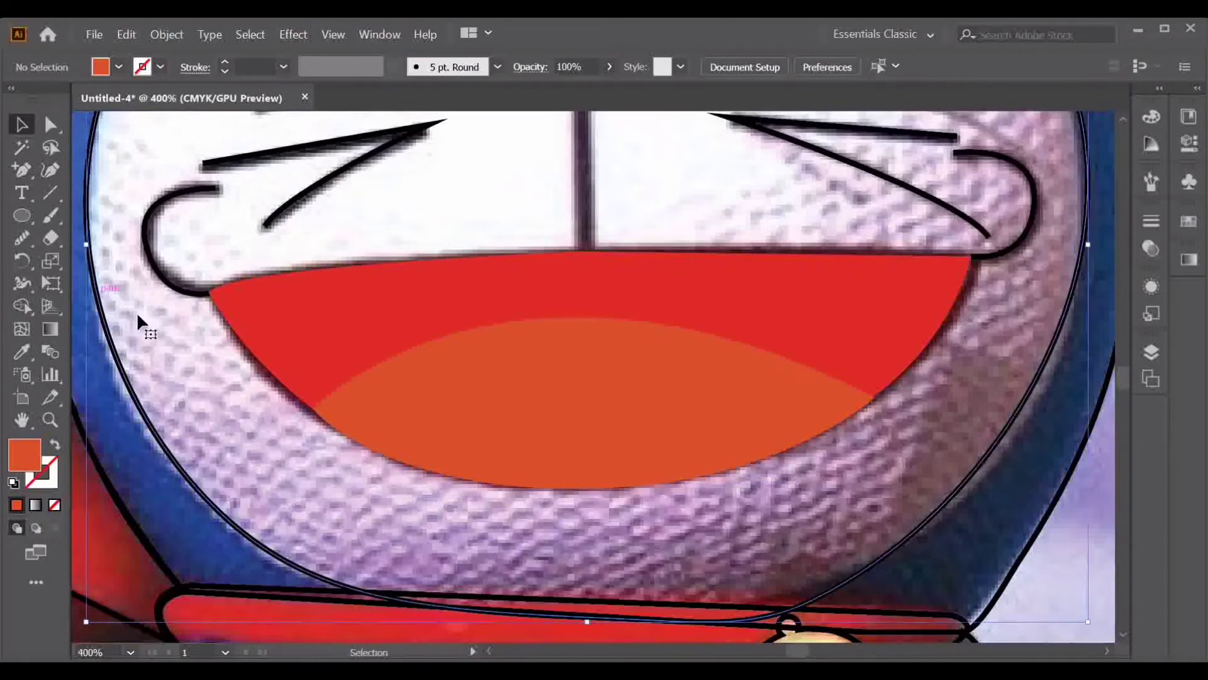
# Fill the nose with red sampled from the reference image and bring it to the front.
pyautogui.hotkey('ctrl', '-')
pyautogui.click(564, 258)
pyautogui.press('i')
pyautogui.click(693, 403)
pyautogui.press('v')
pyautogui.hotkey('ctrl', '+')
pyautogui.rightClick(604, 270)
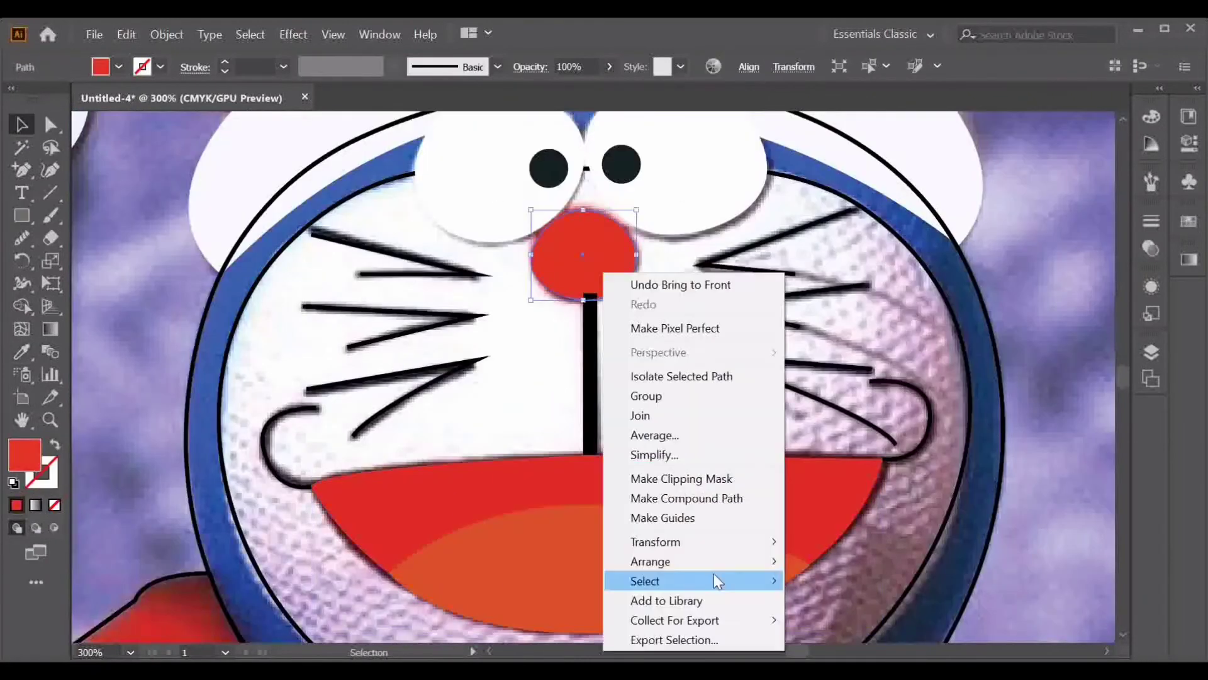
pyautogui.press('Escape')
# Fill the head, collar, sack, body, hand and foot shapes with colours sampled from the reference image.
pyautogui.hotkey('ctrl', '-')
pyautogui.click(344, 377)
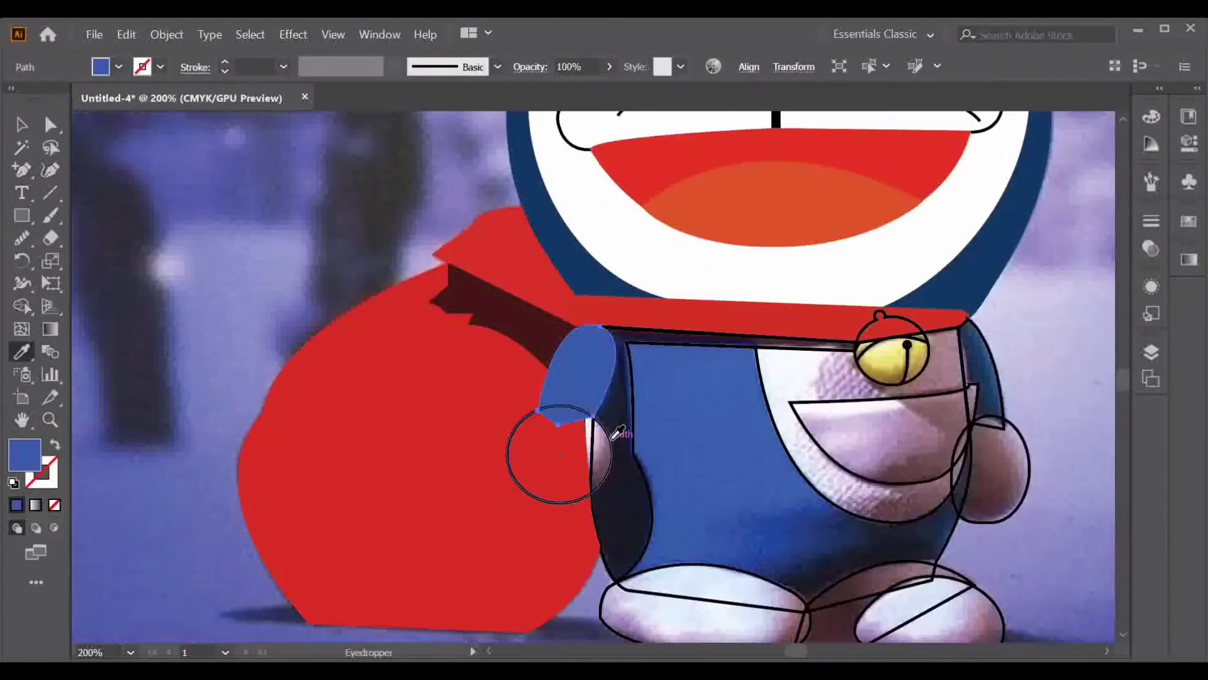
pyautogui.click(907, 476)
pyautogui.click(988, 378)
pyautogui.press('v')
pyautogui.moveTo(920, 497); pyautogui.dragTo(910, 494)
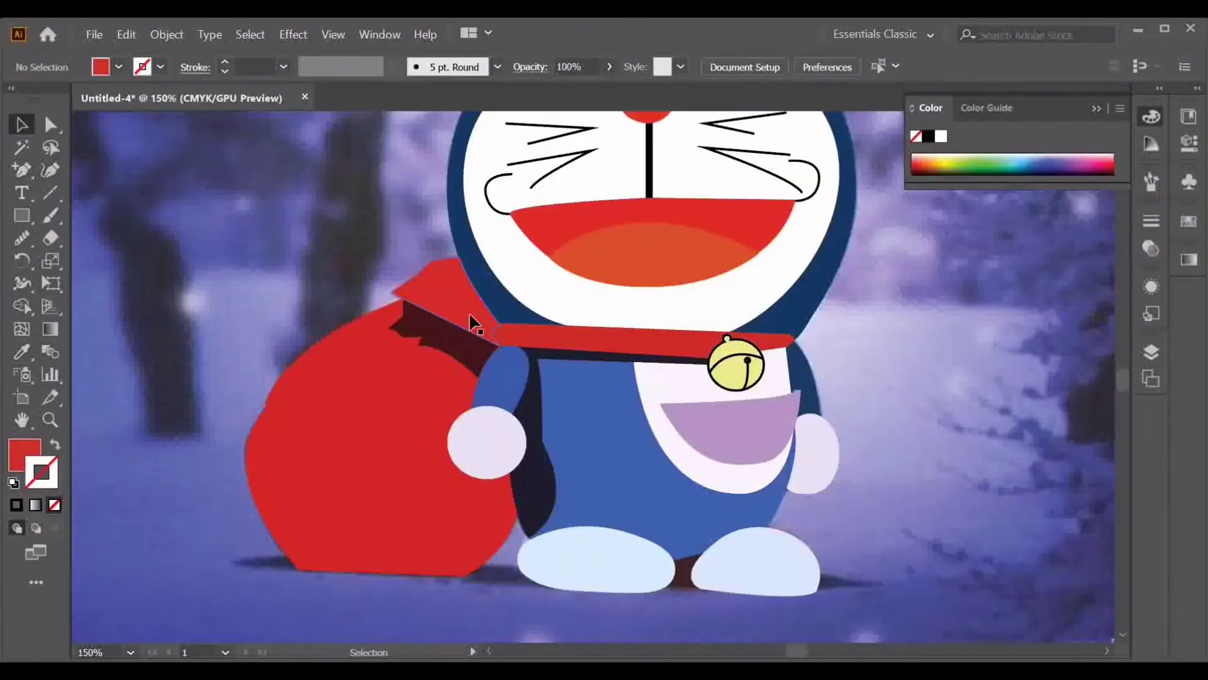
# Isolate the sack's upper flap and change its fill to the darker red B21F1F.
pyautogui.click(471, 321)
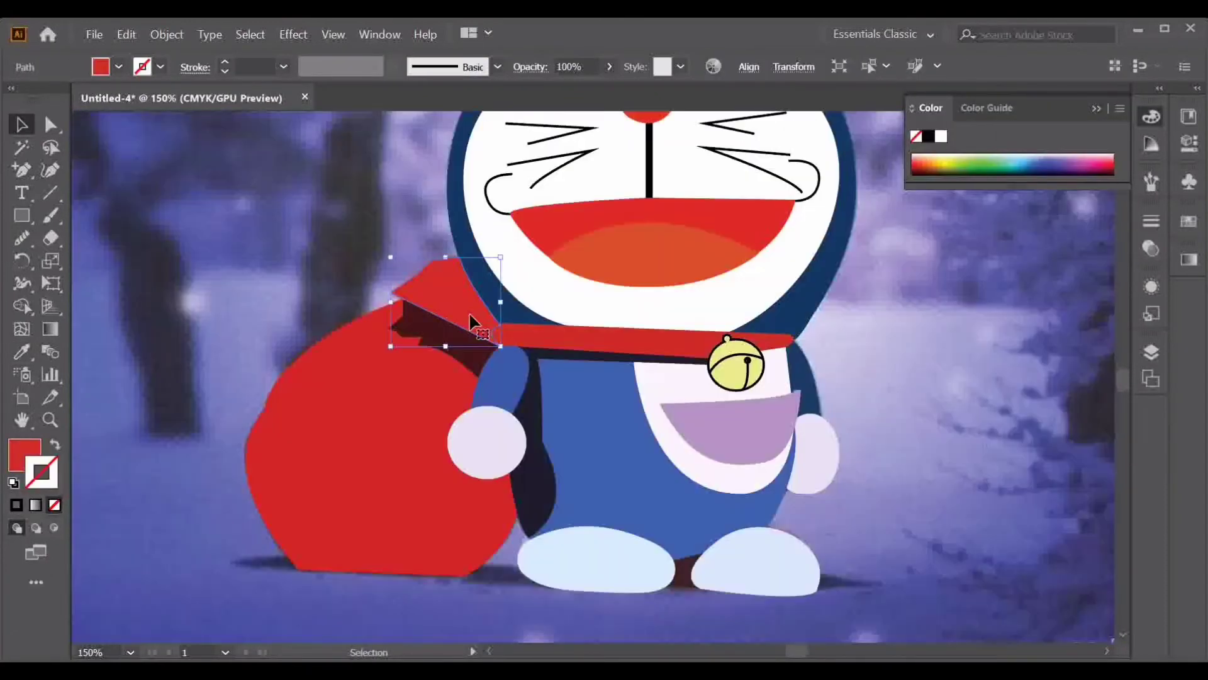
pyautogui.doubleClick(472, 320)
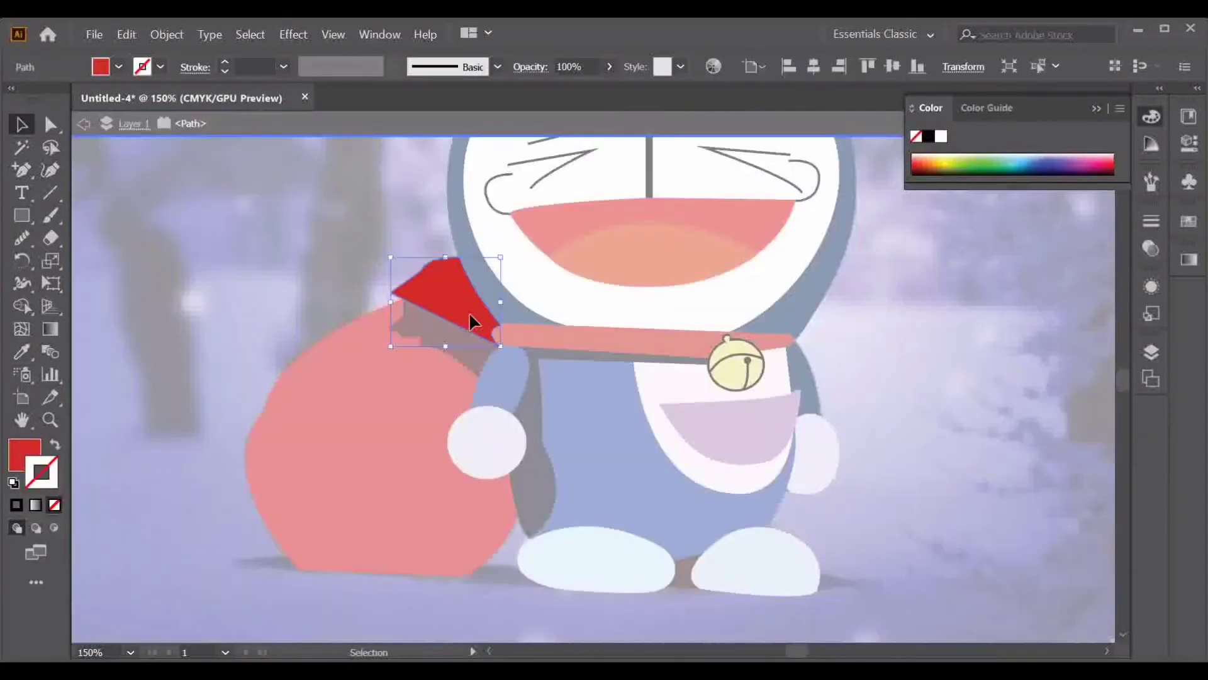
pyautogui.doubleClick(18, 454)
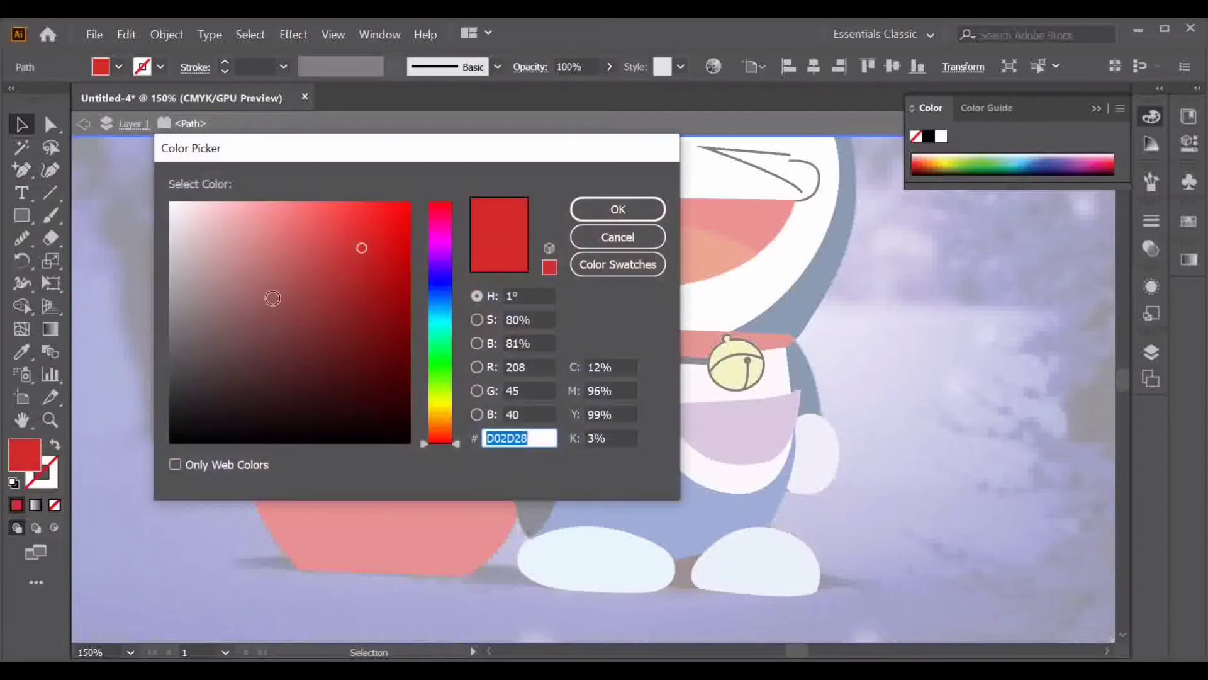
pyautogui.moveTo(362, 250); pyautogui.dragTo(368, 273)
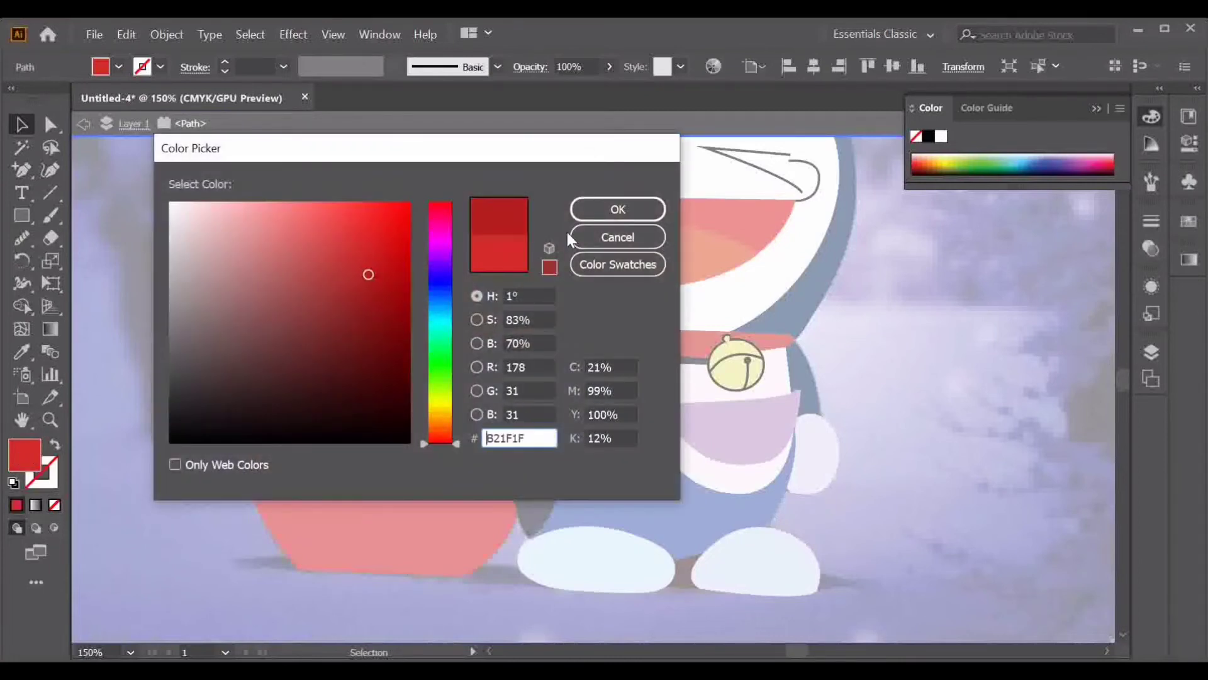
pyautogui.click(595, 209)
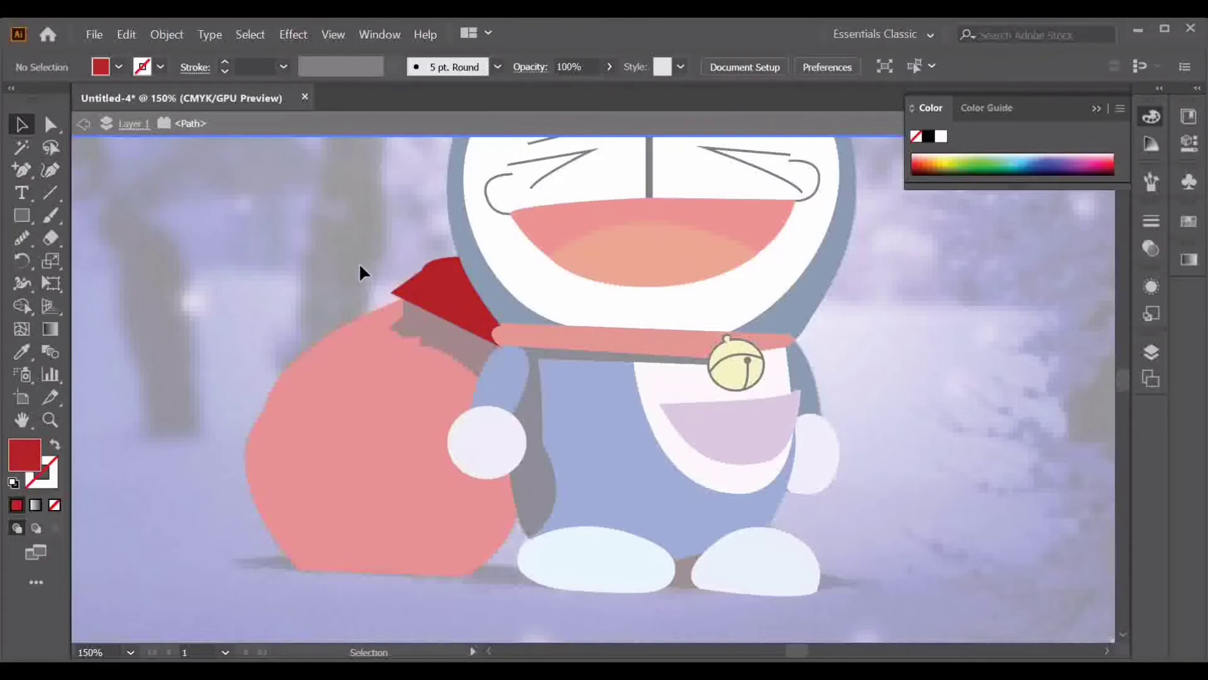
pyautogui.doubleClick(360, 264)
# Fill the large sack shape with the darker red sampled from its upper flap.
pyautogui.click(459, 323)
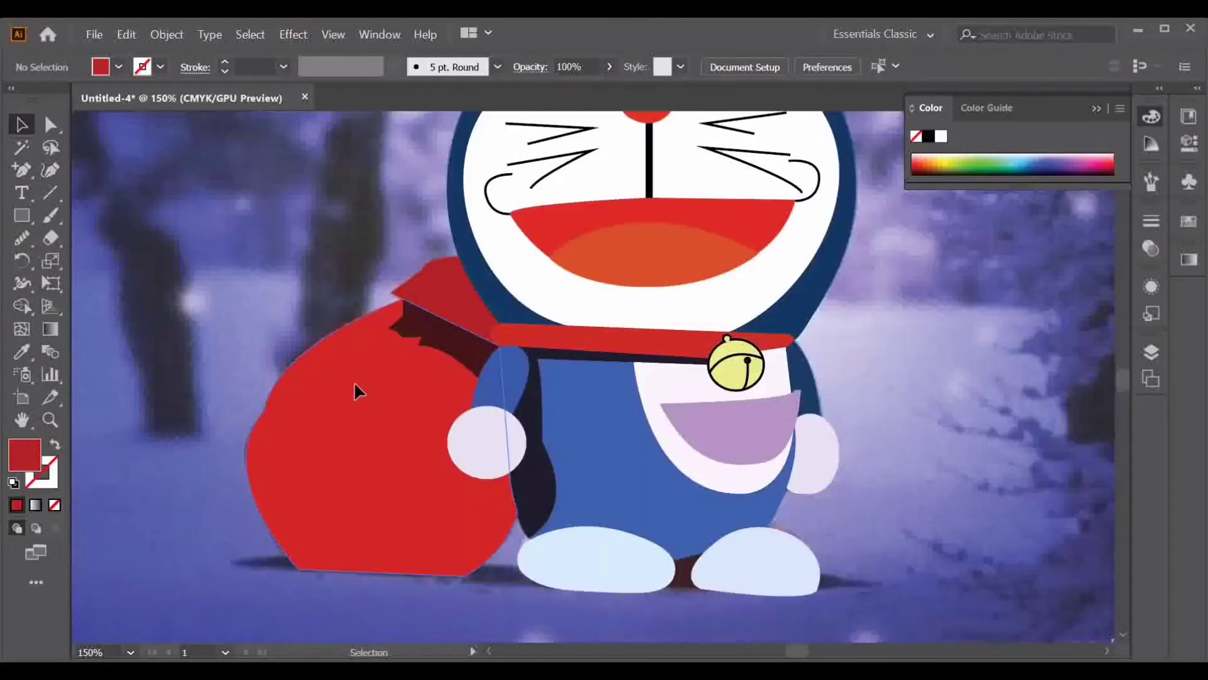
pyautogui.press('i')
pyautogui.click(440, 277)
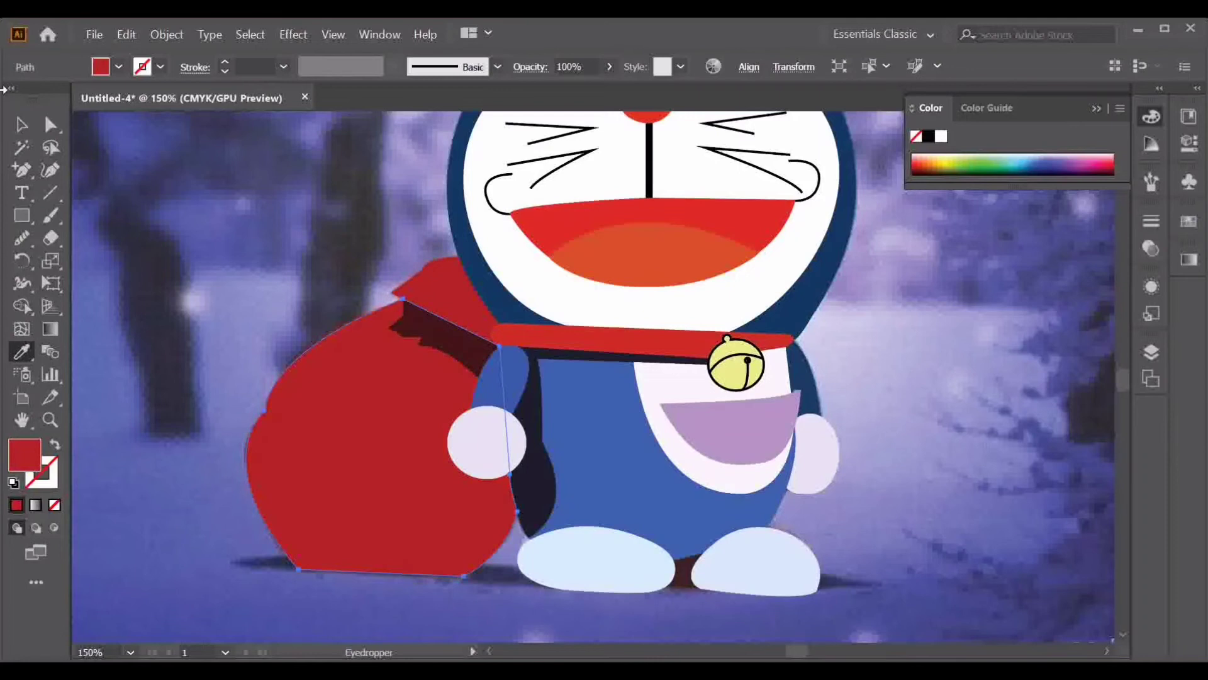
pyautogui.click(22, 125)
pyautogui.click(331, 273)
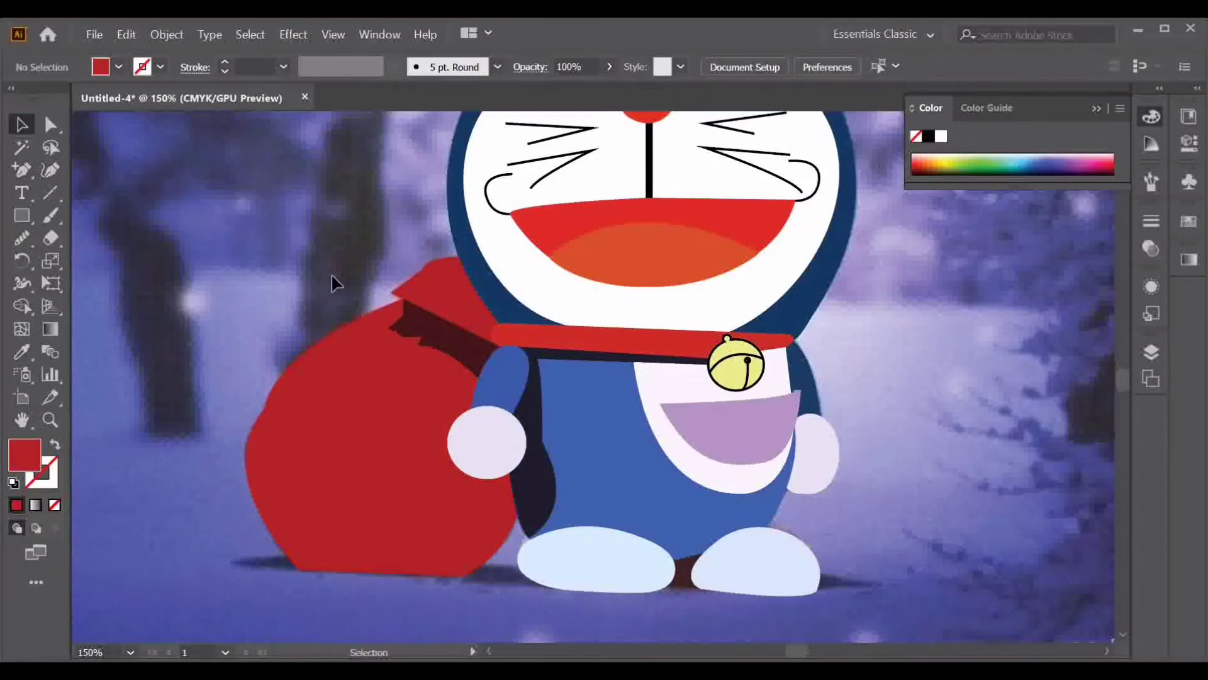
# Move the reference image off the artboard to its side and group all the traced Doraemon shapes.
pyautogui.hotkey('ctrl', '0')
pyautogui.moveTo(349, 270); pyautogui.dragTo(135, 388)
pyautogui.moveTo(257, 336); pyautogui.dragTo(240, 298)
pyautogui.moveTo(567, 189)
pyautogui.mouseDown()
pyautogui.moveTo(950, 477)
pyautogui.moveTo(943, 489)
pyautogui.mouseUp()
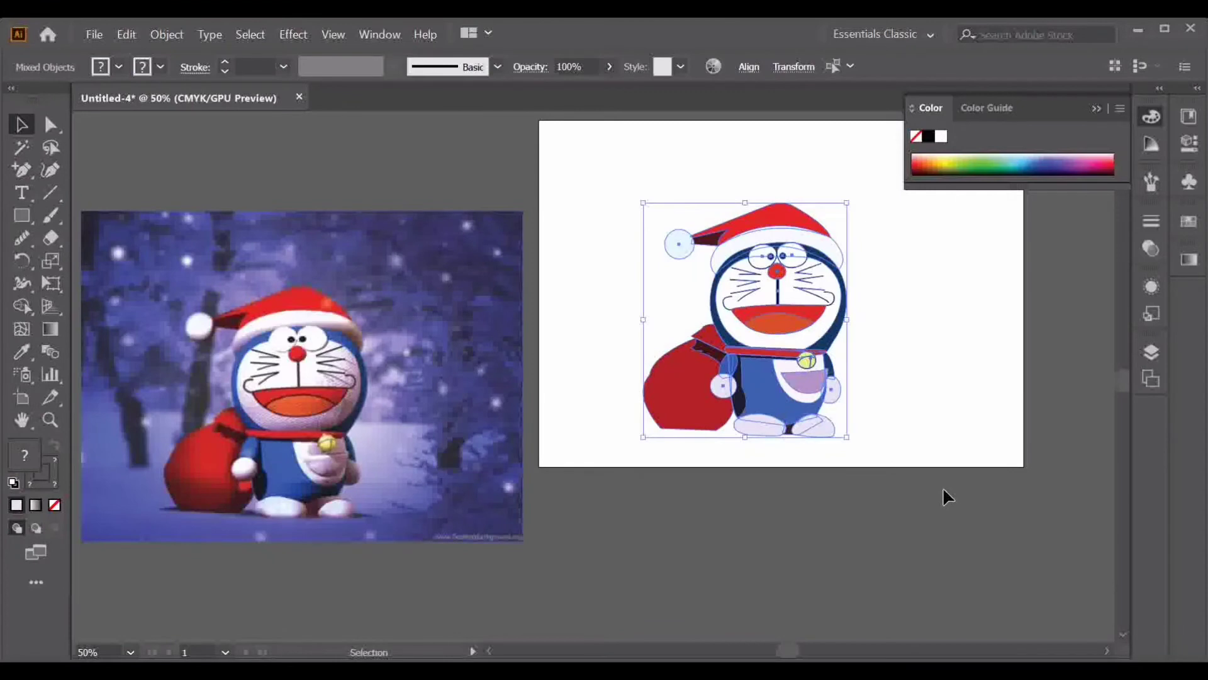
pyautogui.hotkey('ctrl', 'g')
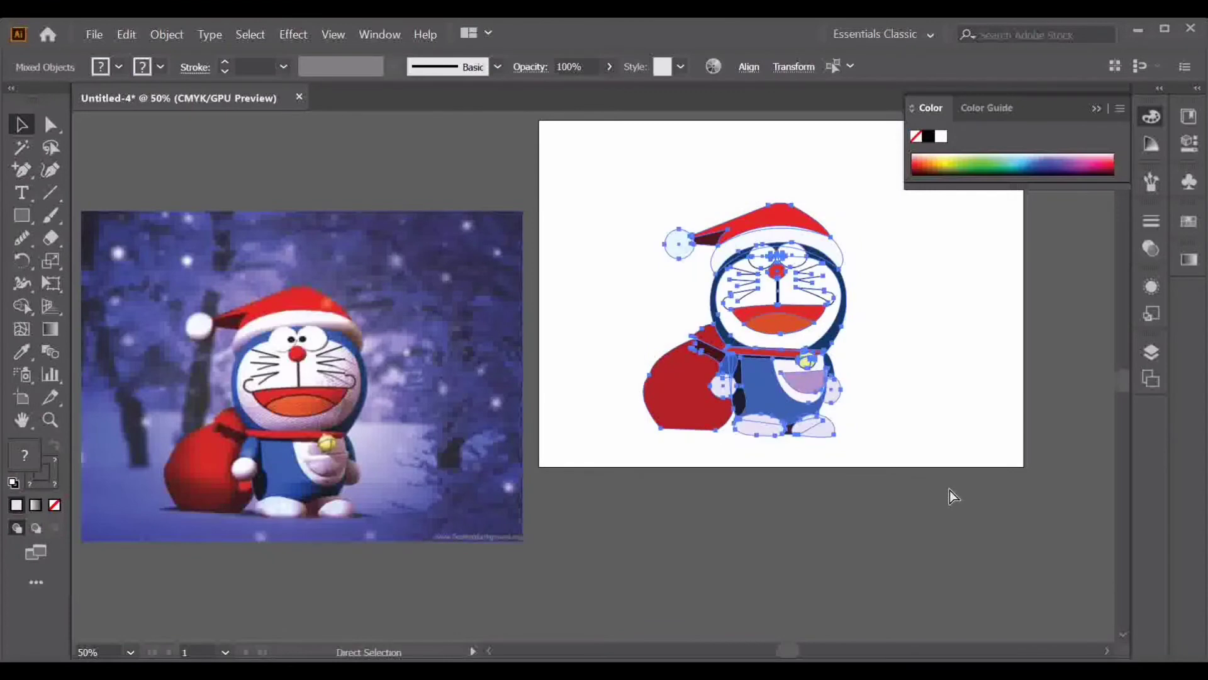
pyautogui.click(1027, 414)
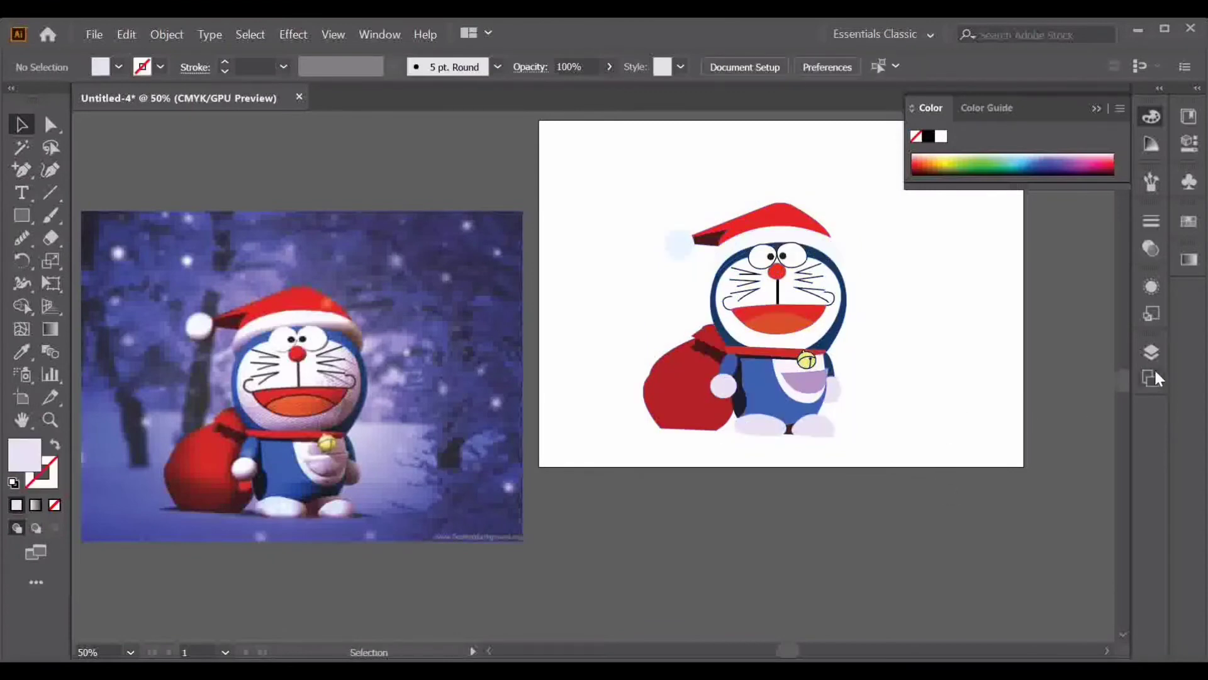
# Make the hidden clip group with the snowy forest background visible in Layer 1.
pyautogui.click(1152, 350)
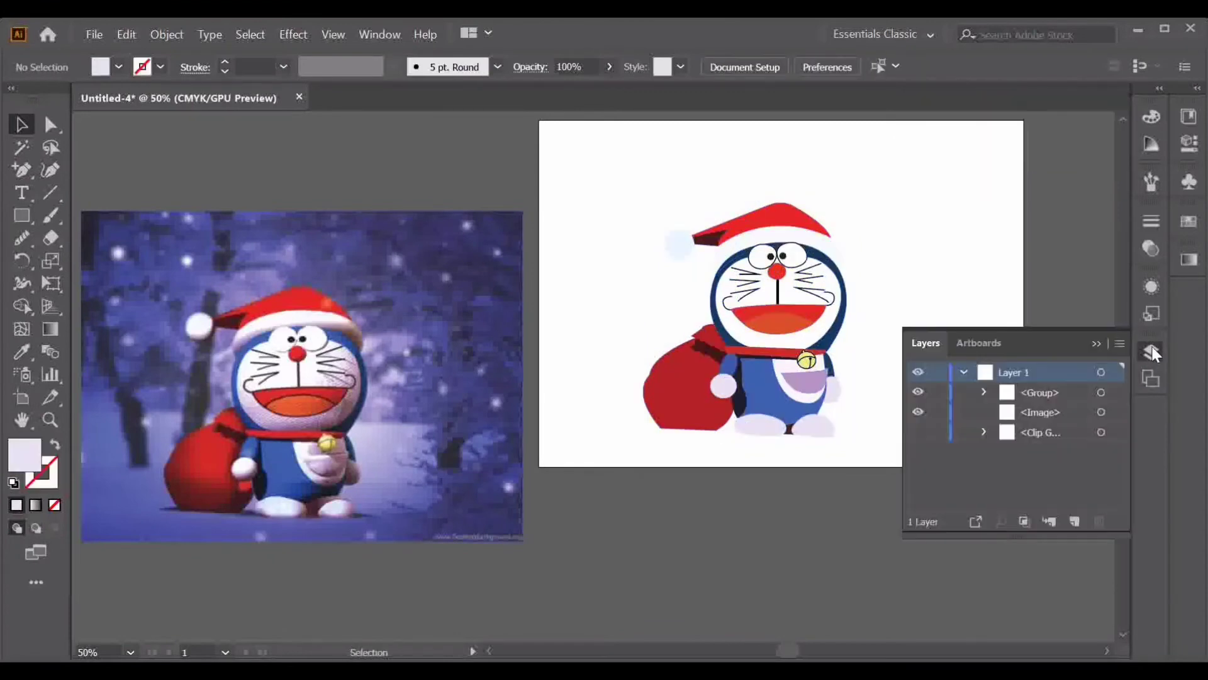
pyautogui.click(918, 432)
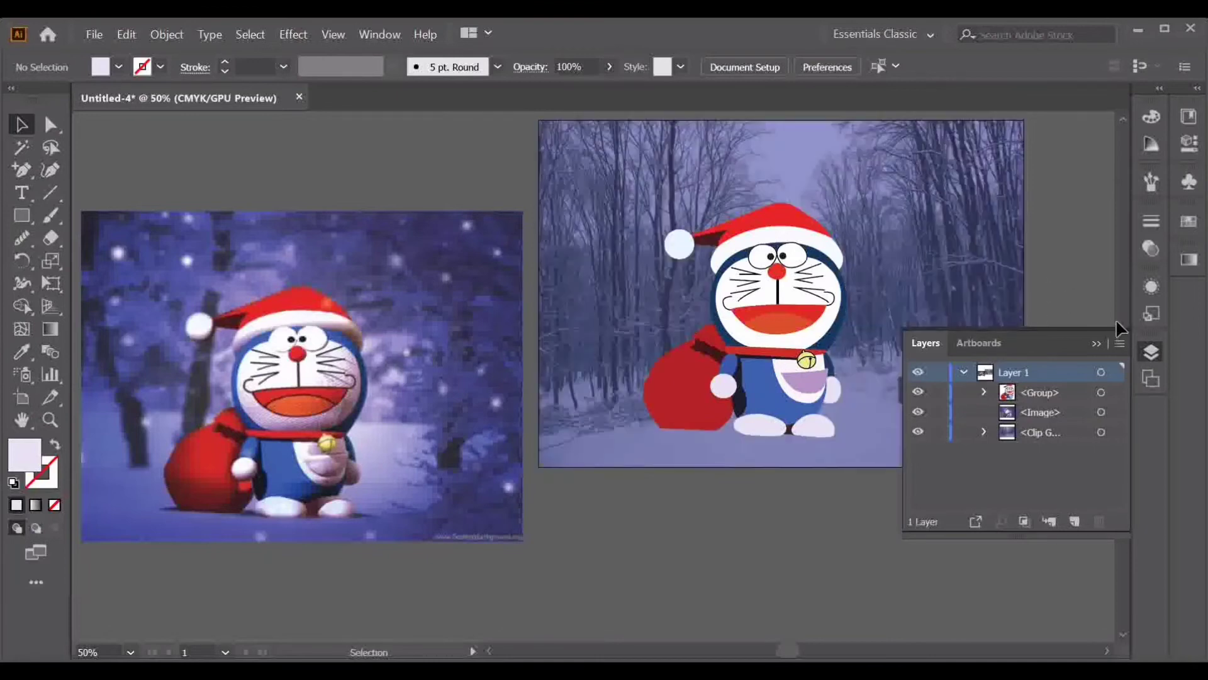
pyautogui.click(1097, 343)
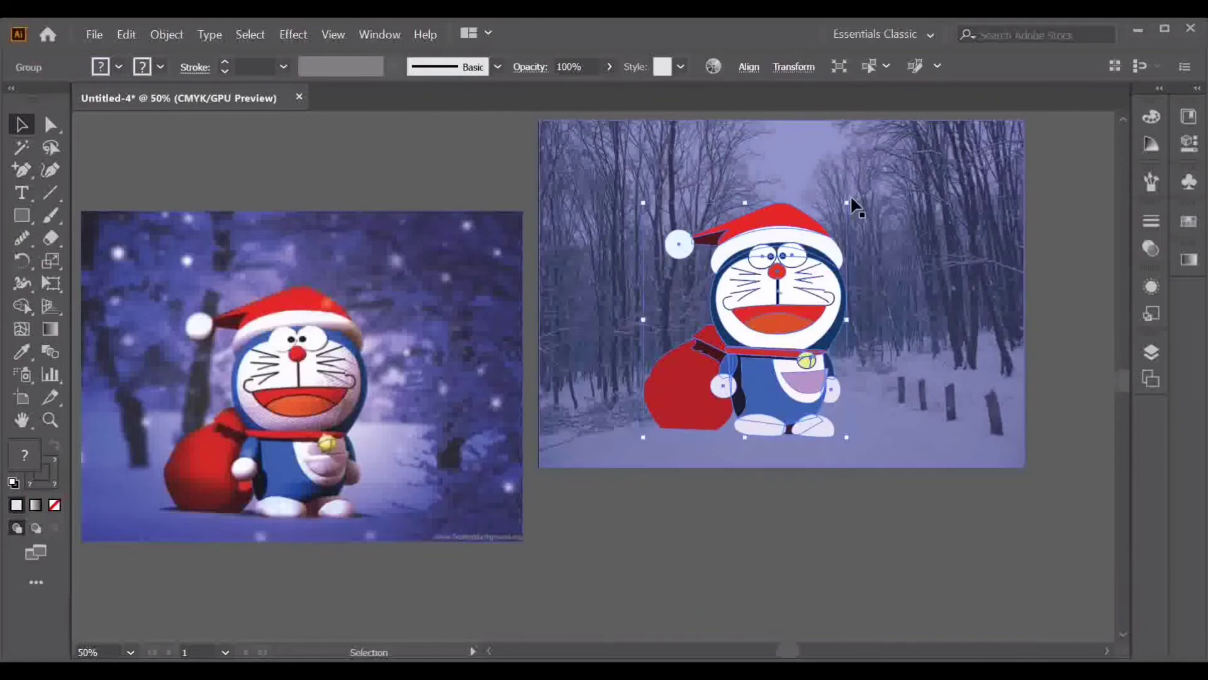
# Scale down the grouped character, place it on the snowy path, and reposition the reference image beside the artboard.
pyautogui.moveTo(846, 203); pyautogui.dragTo(819, 234)
pyautogui.moveTo(776, 326); pyautogui.dragTo(804, 367)
pyautogui.moveTo(804, 367); pyautogui.dragTo(822, 367)
pyautogui.moveTo(394, 386); pyautogui.dragTo(410, 348)
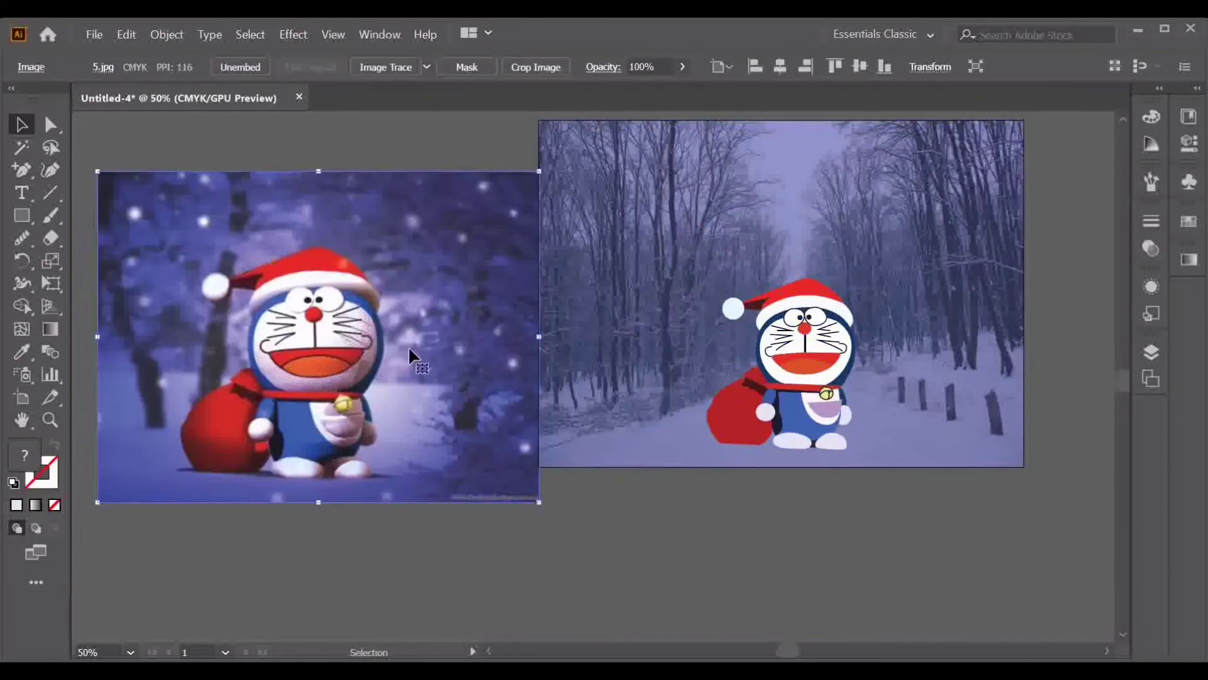
pyautogui.hotkey('ctrl', '-')
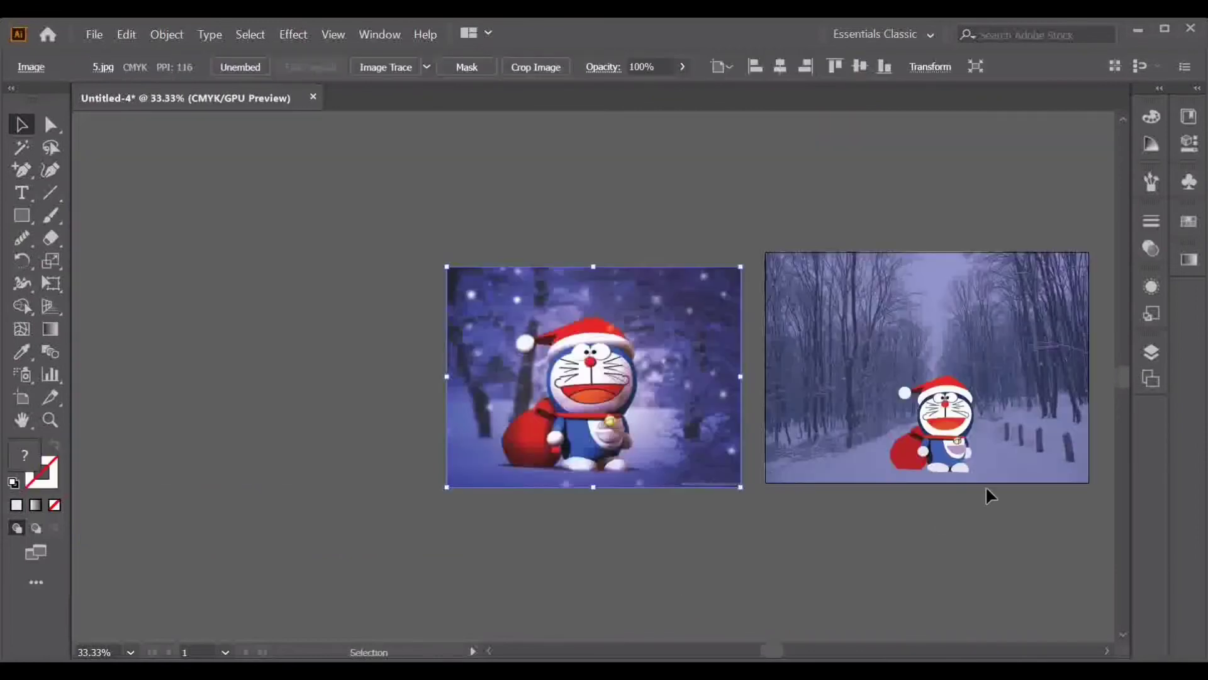
pyautogui.hscroll(5, 882, 540)
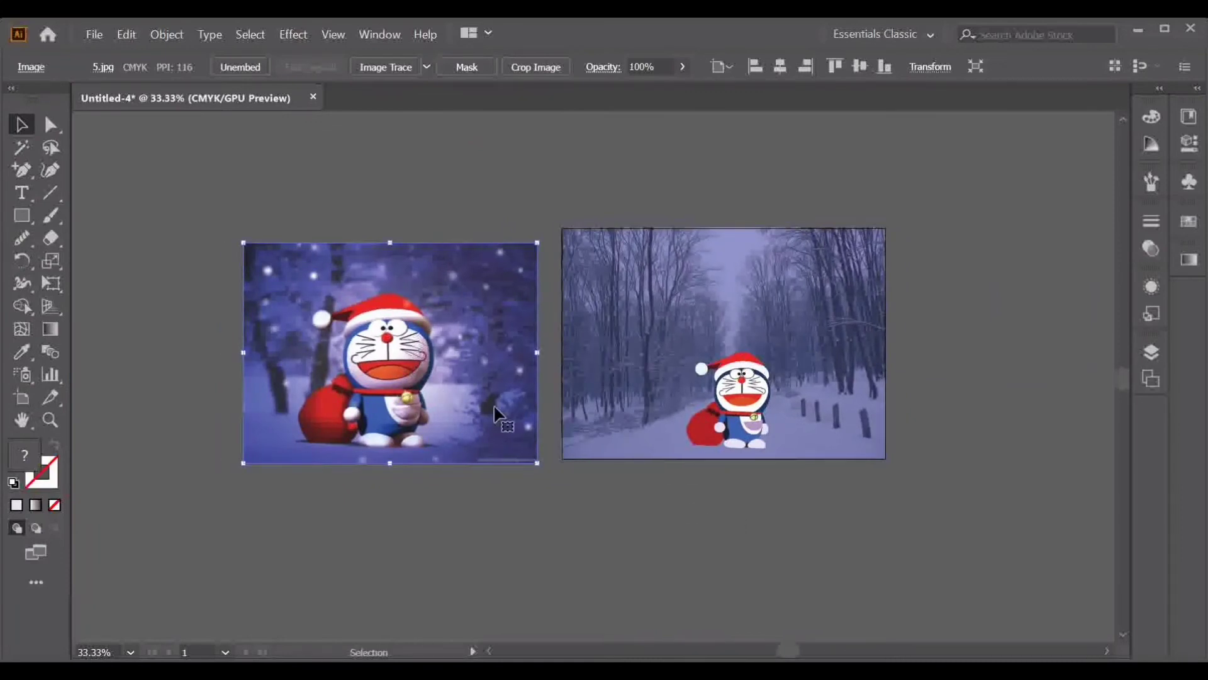
# Examine the face of the reference image up close, especially the eyes, nose and hat brim.
pyautogui.hotkey('ctrl', '+')
pyautogui.hotkey('ctrl', '+')
pyautogui.hotkey('ctrl', '+')
pyautogui.hotkey('ctrl', '+')
pyautogui.hotkey('ctrl', '+')
pyautogui.hotkey('ctrl', '+')
pyautogui.hotkey('ctrl', '+')
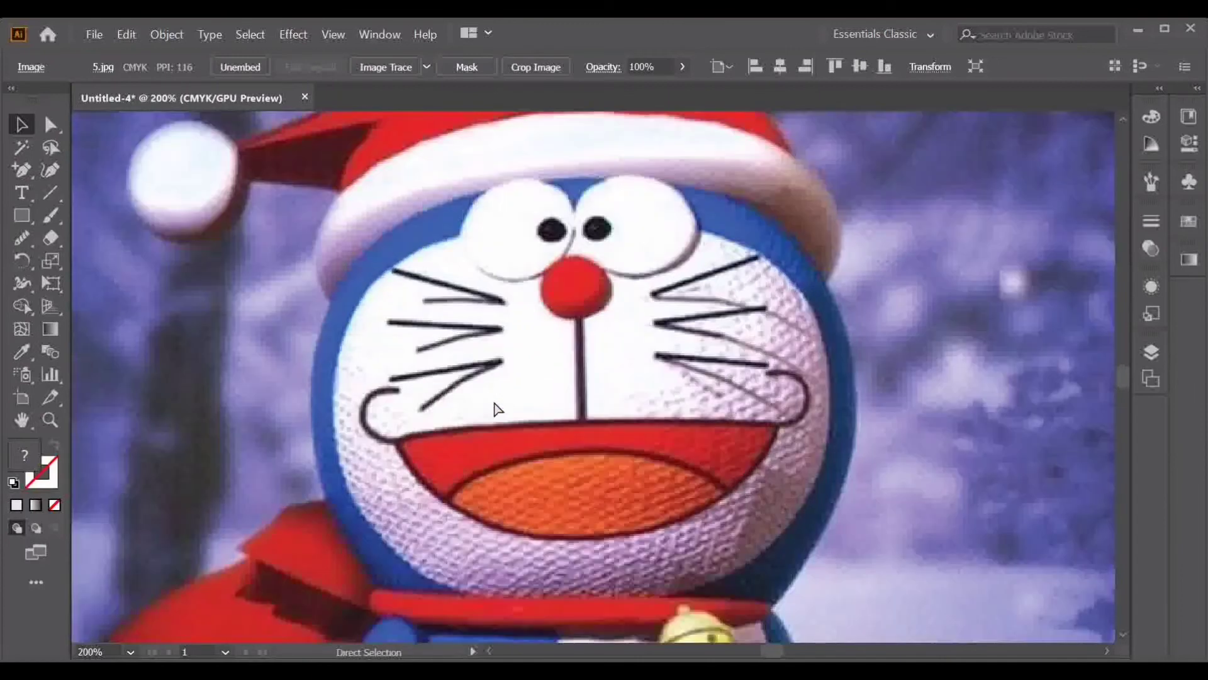
pyautogui.scroll(10, 598, 327)
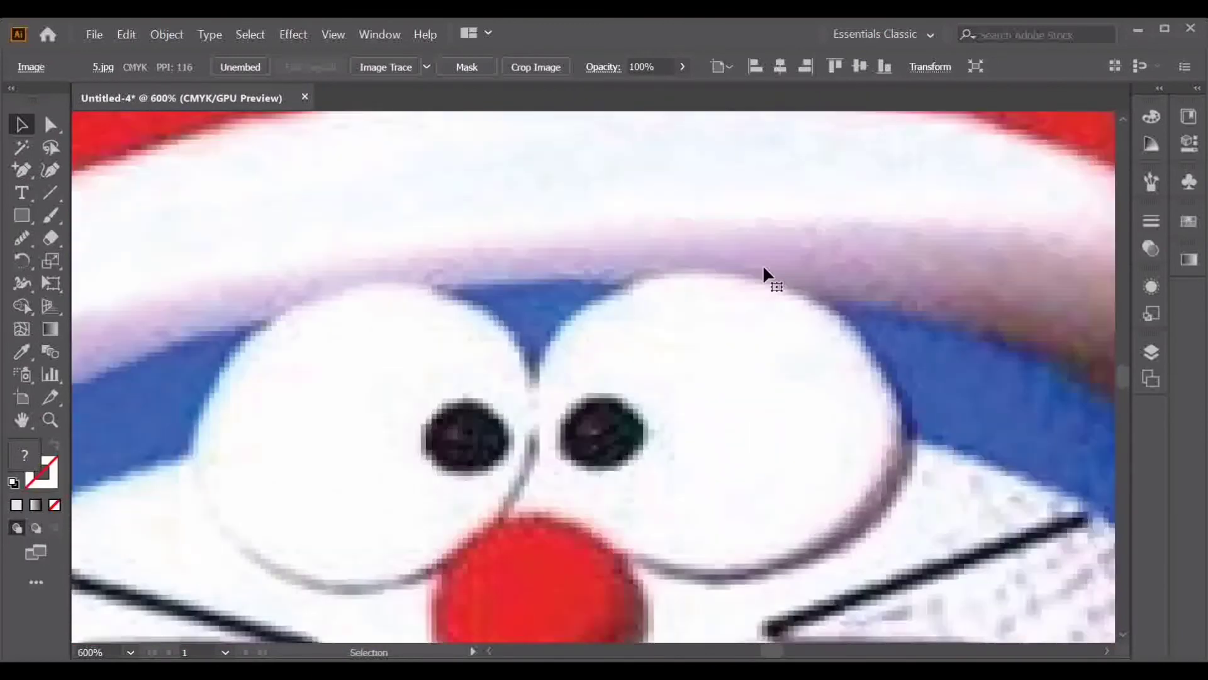
pyautogui.hotkey('ctrl', '-')
pyautogui.hotkey('ctrl', '-')
pyautogui.hotkey('ctrl', '-')
pyautogui.hotkey('ctrl', '-')
pyautogui.hotkey('ctrl', '-')
pyautogui.hotkey('ctrl', '-')
# Inspect the edges of the traced vector mouth and tongue at high magnification.
pyautogui.moveTo(1033, 411); pyautogui.dragTo(318, 342)
pyautogui.click(672, 384)
pyautogui.hotkey('ctrl', '+')
pyautogui.hotkey('ctrl', '+')
pyautogui.hotkey('ctrl', '+')
pyautogui.click(882, 354)
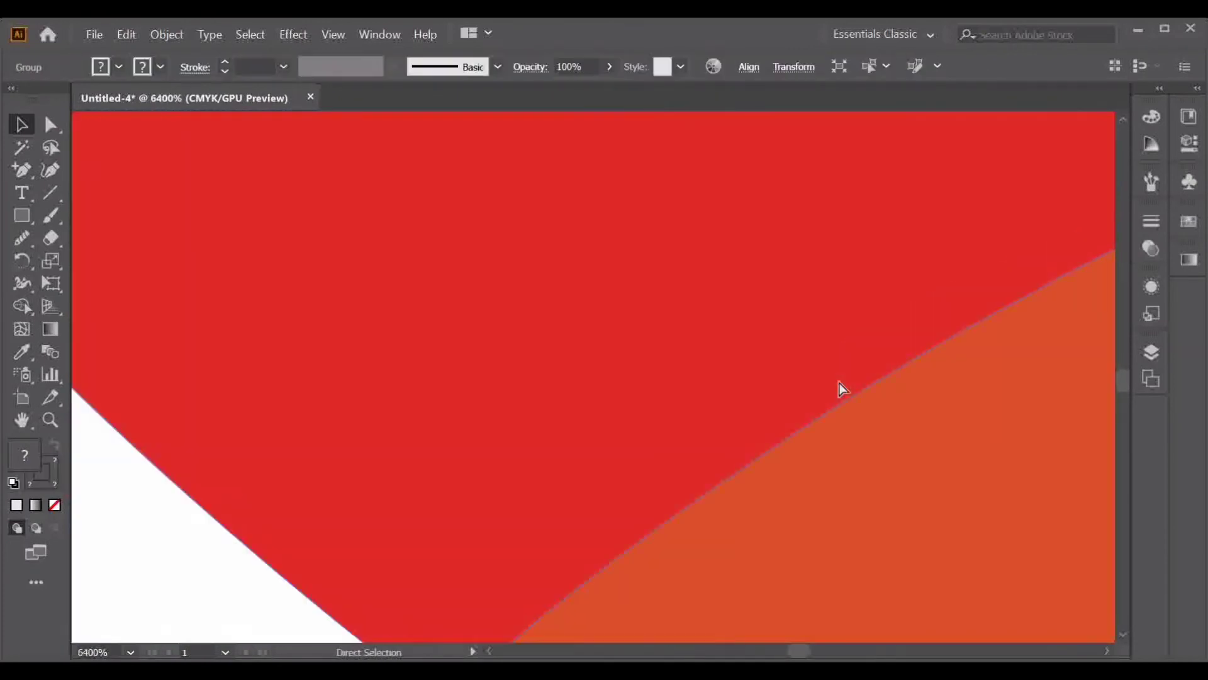
pyautogui.hotkey('ctrl', '+')
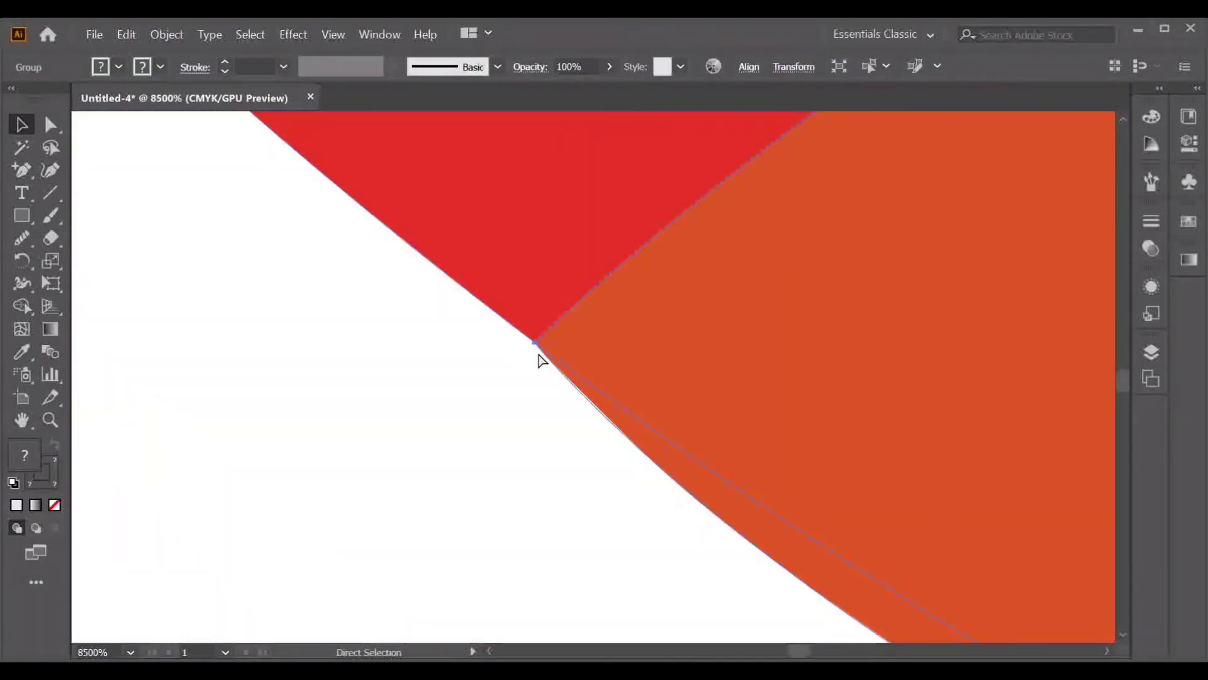
pyautogui.hscroll(-3, 540, 357)
pyautogui.scroll(3, 552, 372)
pyautogui.scroll(5, 697, 414)
pyautogui.hscroll(3, 697, 414)
pyautogui.hotkey('ctrl', '-')
pyautogui.hotkey('ctrl', '-')
pyautogui.hotkey('ctrl', '-')
pyautogui.hotkey('ctrl', '-')
pyautogui.hotkey('ctrl', '-')
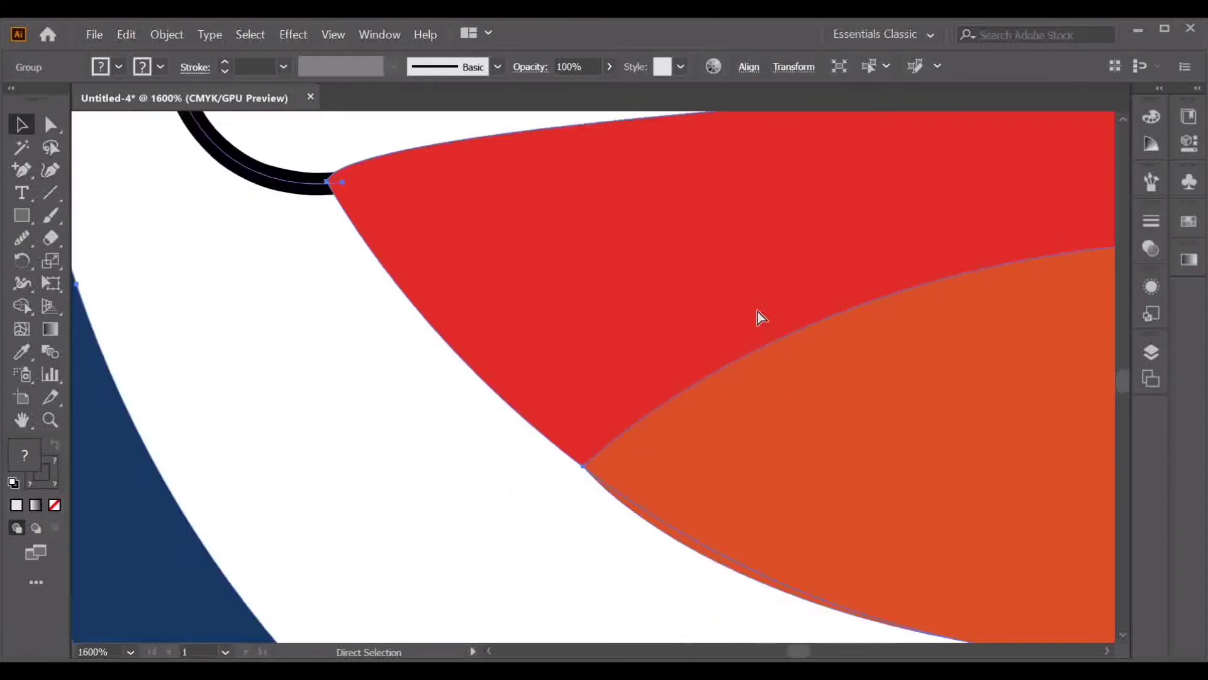
pyautogui.hotkey('ctrl', '-')
pyautogui.hotkey('ctrl', '-')
pyautogui.scroll(3, 1078, 411)
pyautogui.moveTo(1078, 409); pyautogui.dragTo(848, 443)
pyautogui.hotkey('ctrl', '+')
pyautogui.hotkey('ctrl', '+')
pyautogui.hotkey('ctrl', '+')
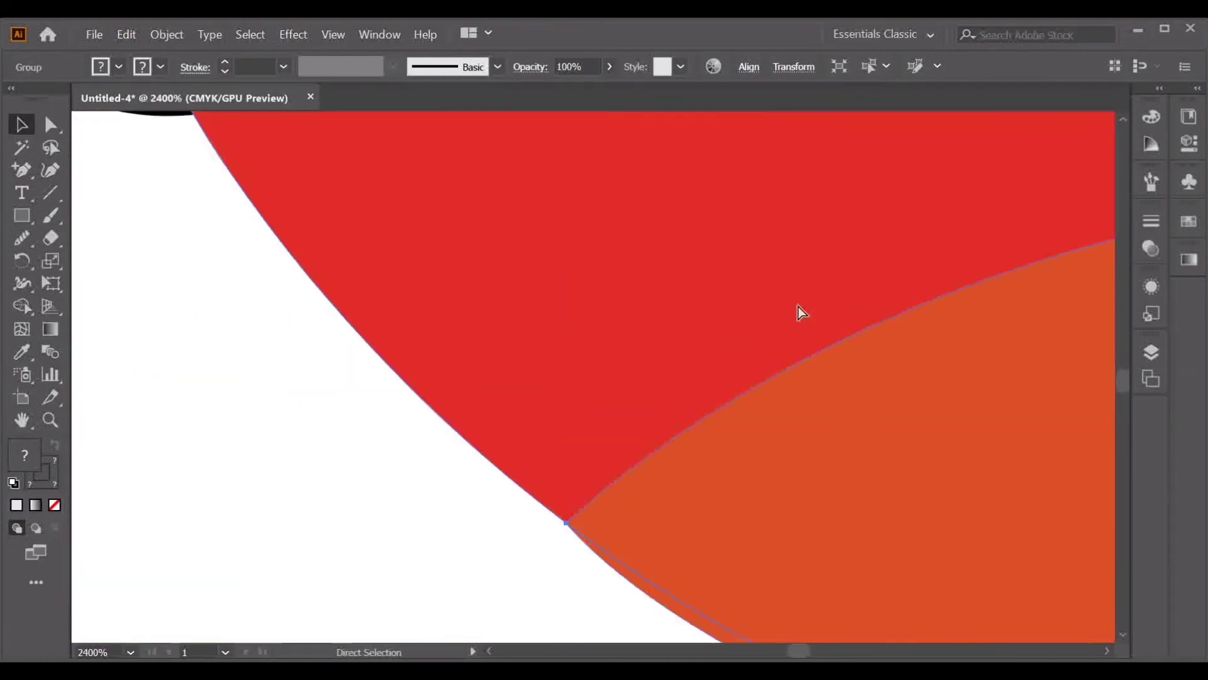
pyautogui.hotkey('ctrl', '-')
pyautogui.hotkey('ctrl', '-')
pyautogui.hotkey('ctrl', '-')
pyautogui.hotkey('ctrl', '-')
pyautogui.hotkey('ctrl', '-')
pyautogui.hotkey('ctrl', '-')
pyautogui.hotkey('ctrl', '-')
pyautogui.hotkey('ctrl', '-')
pyautogui.hotkey('ctrl', '-')
# Reduce the outline of both of the character's eye whites to 0.25 pt.
pyautogui.click(924, 301)
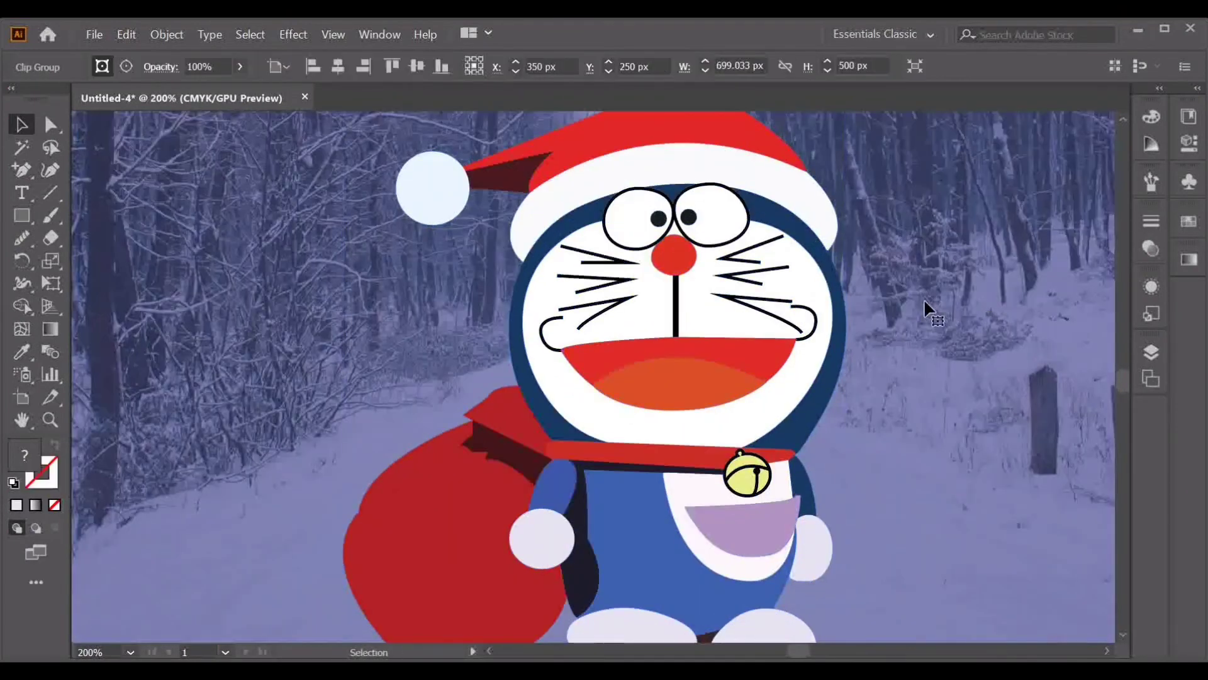
pyautogui.hotkey('ctrl', '-')
pyautogui.click(696, 349)
pyautogui.keyDown('shift'); pyautogui.click(635, 358); pyautogui.keyUp('shift')
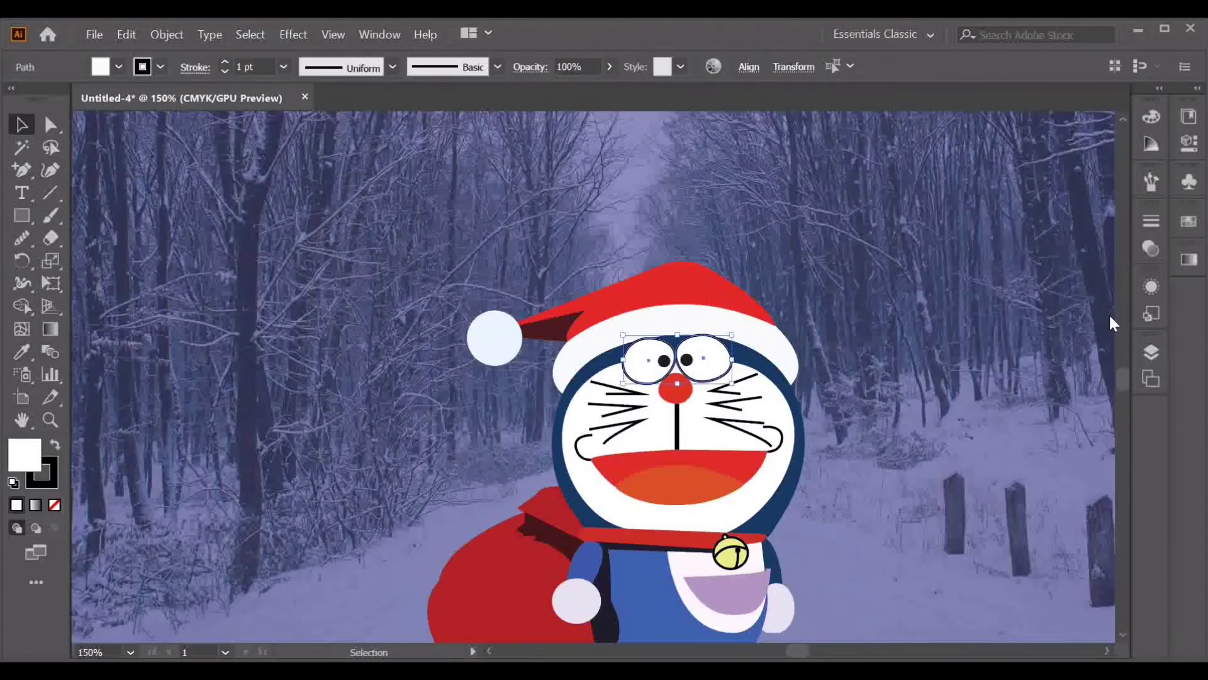
pyautogui.click(225, 70)
pyautogui.click(224, 70)
pyautogui.click(224, 70)
pyautogui.click(224, 70)
pyautogui.click(224, 63)
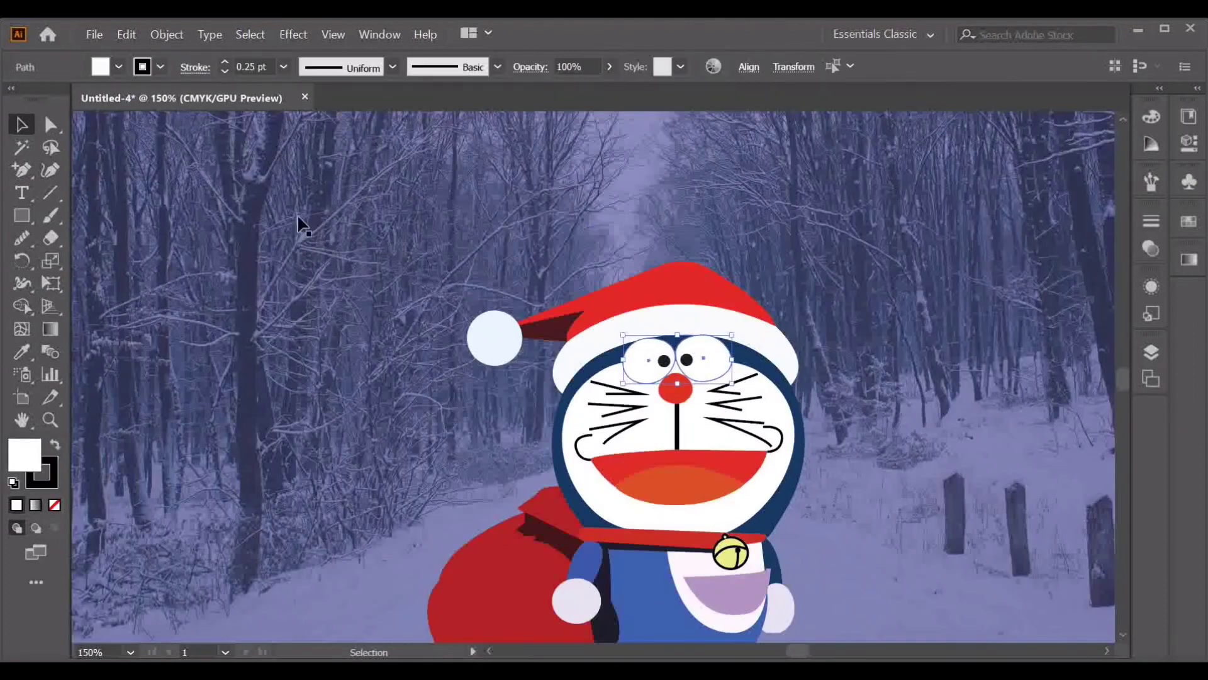
pyautogui.click(299, 220)
pyautogui.scroll(-2, 881, 343)
pyautogui.scroll(-2, 864, 324)
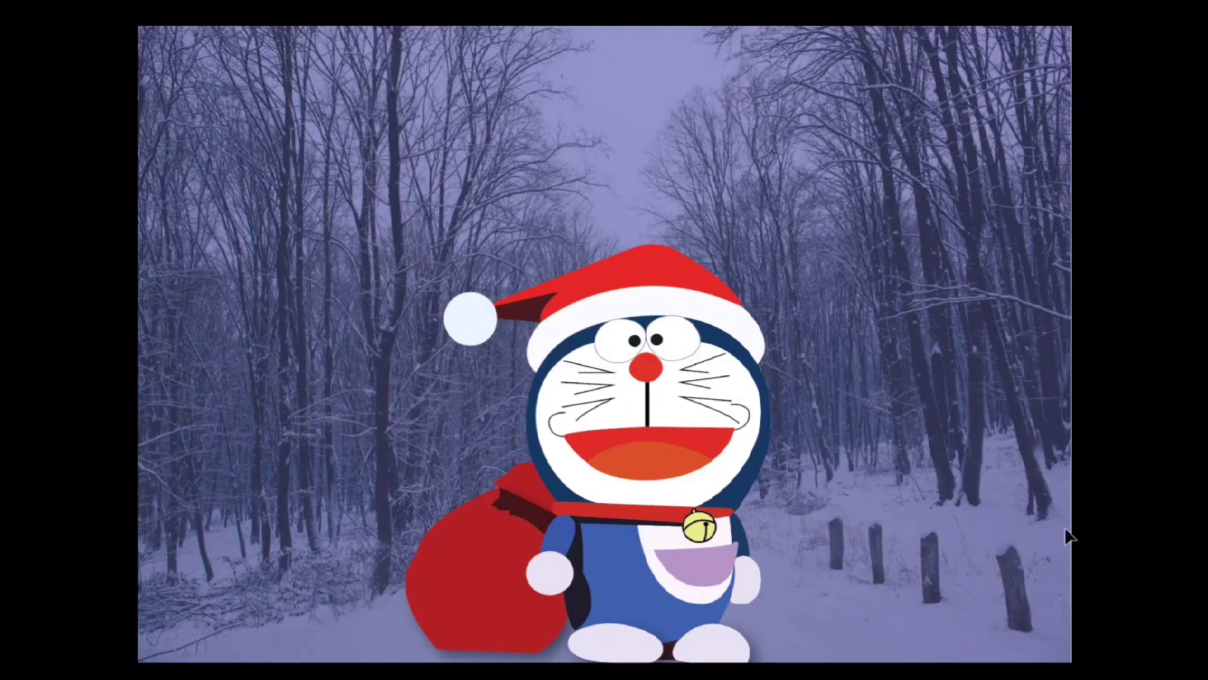
pyautogui.scroll(-1, 1027, 527)
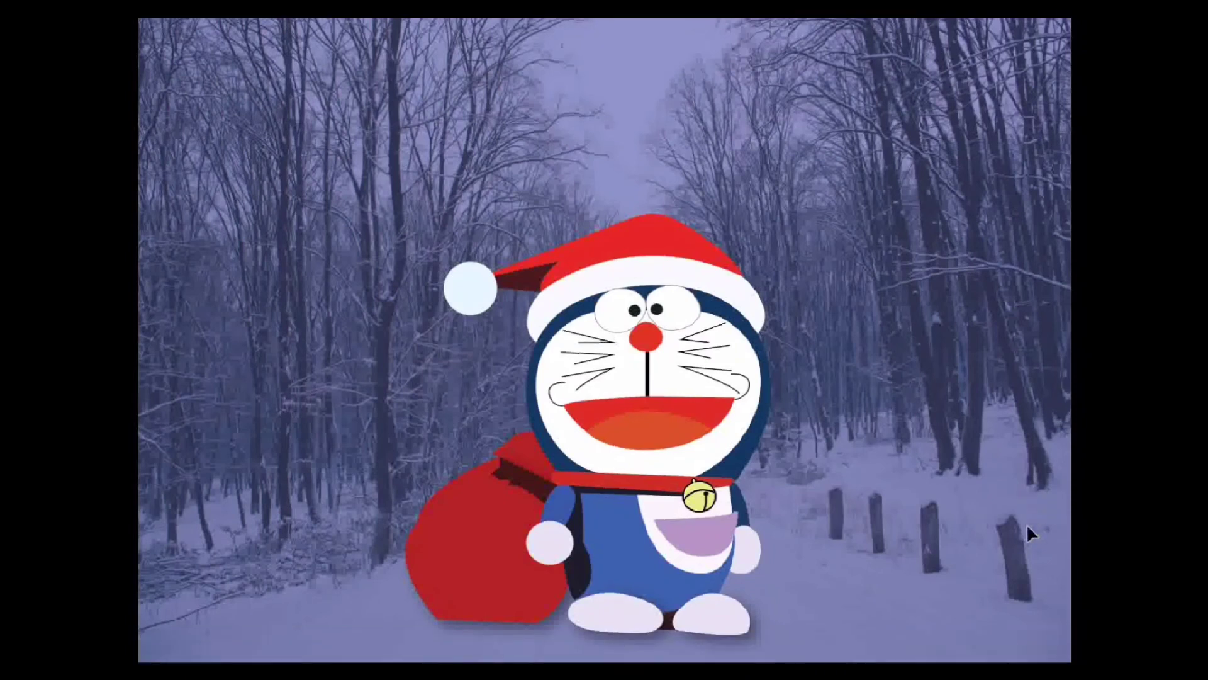